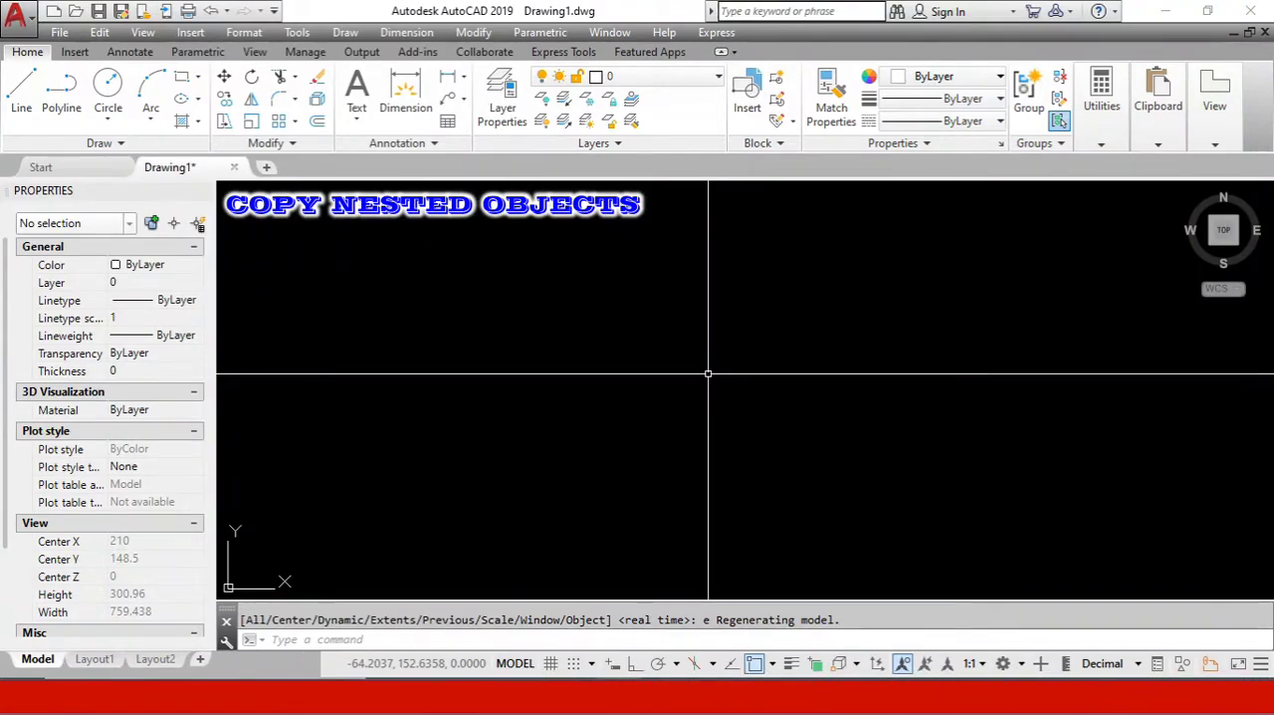
{"action": "scroll", "coordinate": [619, 392], "scroll_direction": "down", "scroll_amount": 1}
{"action": "scroll", "coordinate": [782, 423], "scroll_direction": "up", "scroll_amount": 1}
{"action": "scroll", "coordinate": [564, 320], "scroll_direction": "down", "scroll_amount": 2}
{"action": "scroll", "coordinate": [673, 370], "scroll_direction": "up", "scroll_amount": 1}
{"action": "scroll", "coordinate": [571, 383], "scroll_direction": "down", "scroll_amount": 1}
{"action": "scroll", "coordinate": [581, 301], "scroll_direction": "up", "scroll_amount": 2}
{"action": "scroll", "coordinate": [577, 319], "scroll_direction": "down", "scroll_amount": 1}
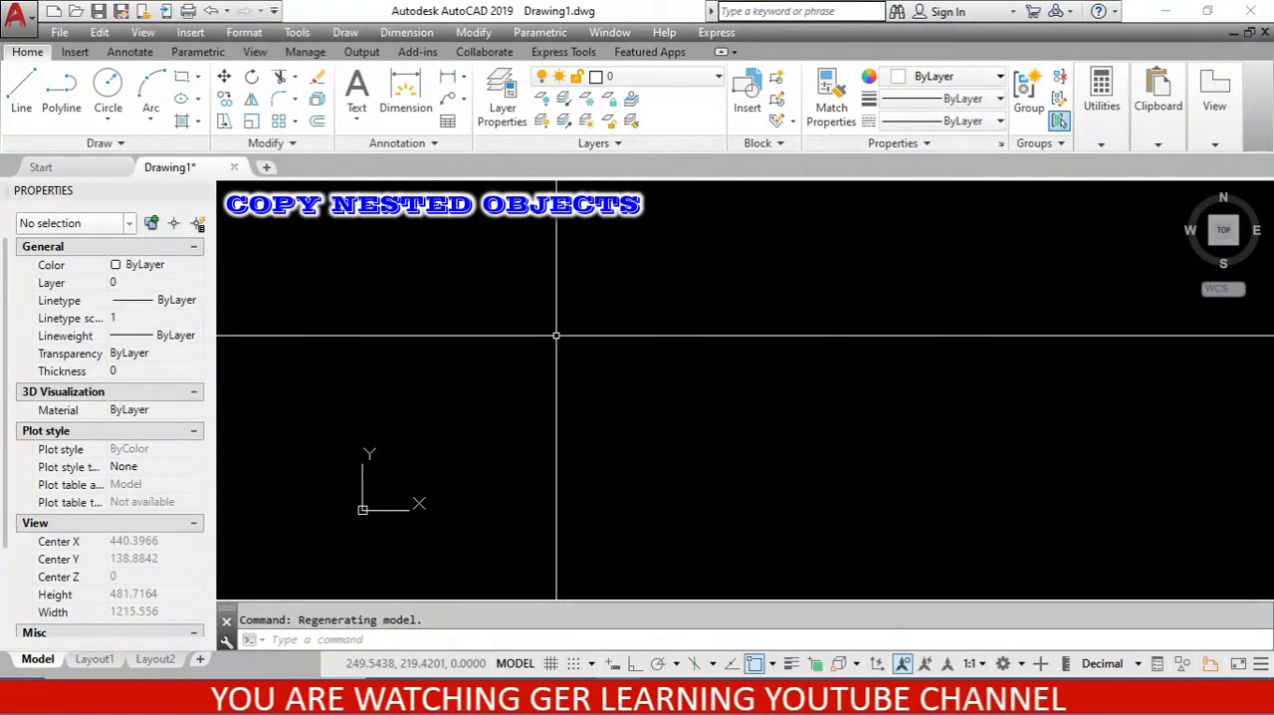
{"action": "scroll", "coordinate": [511, 359], "scroll_direction": "up", "scroll_amount": 2}
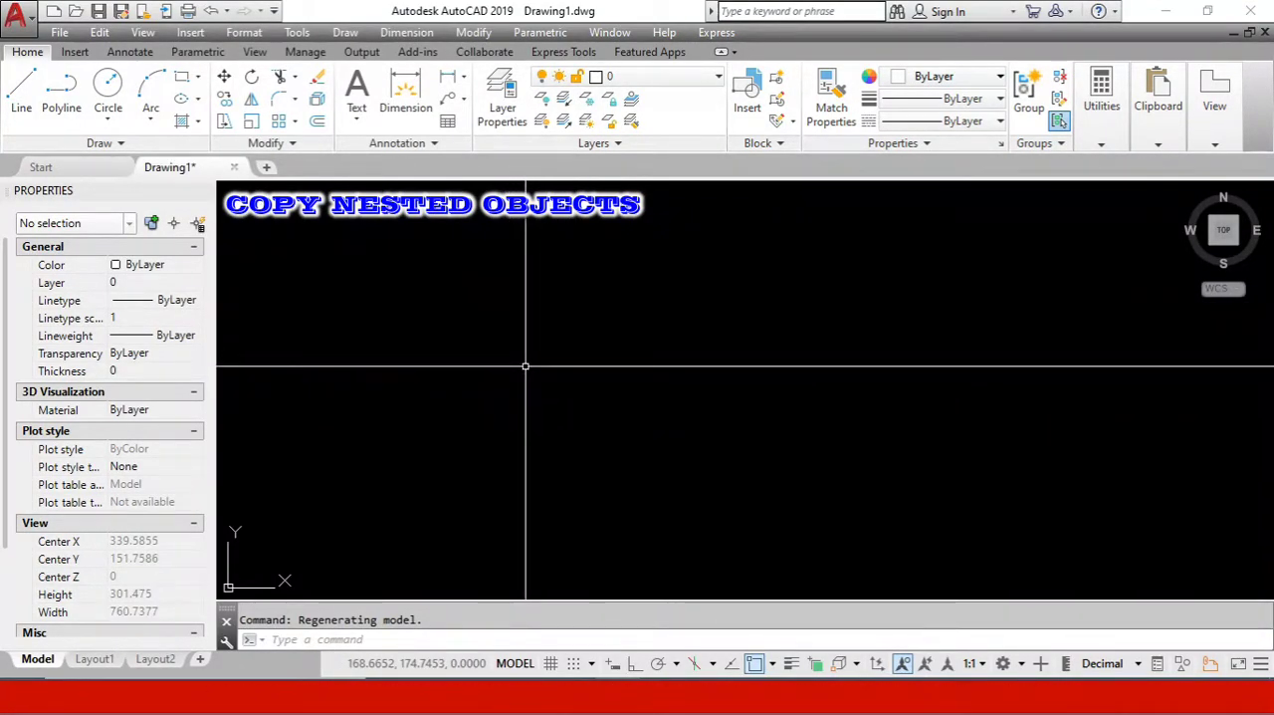
- Draw a circle with a radius of 10 in the empty drawing, just above and to the right of the origin
{"action": "type", "text": "c"}
{"action": "key", "text": "Return"}
{"action": "left_click", "coordinate": [420, 454]}
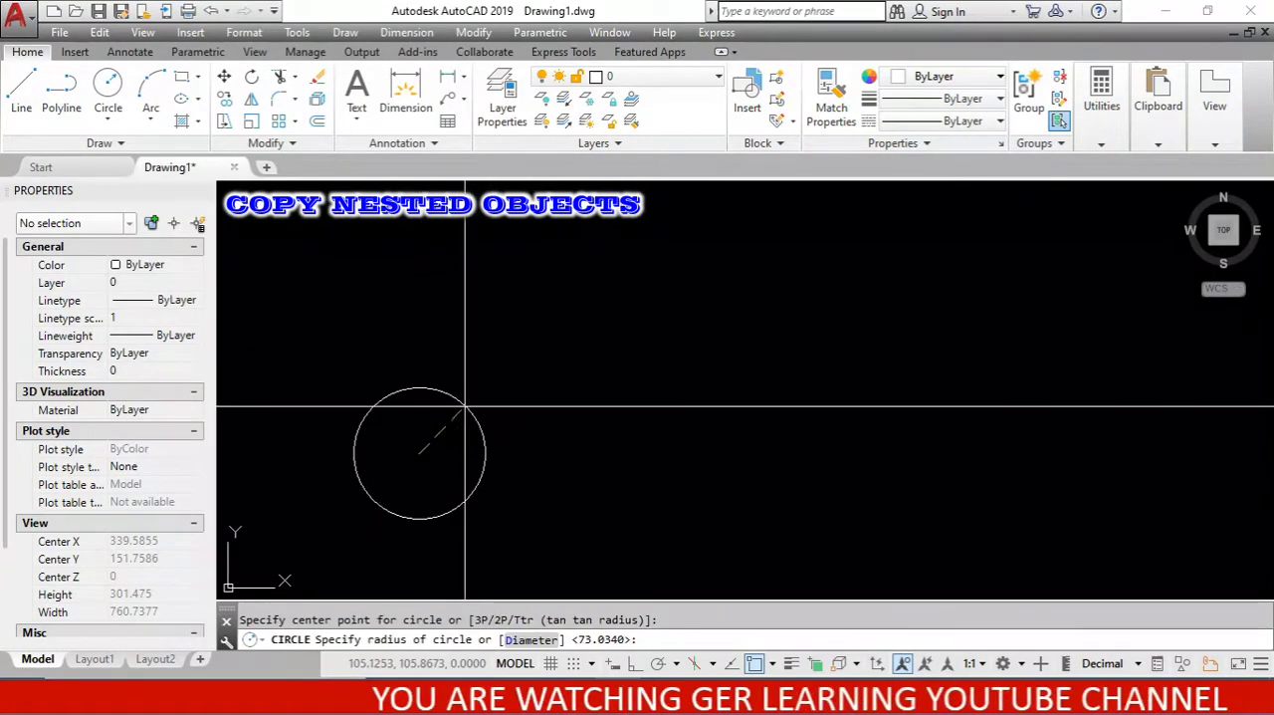
{"action": "type", "text": "10"}
{"action": "key", "text": "Return"}
- Set the circle's center to X 100 and Y 100 in its properties, and deselect it
{"action": "scroll", "coordinate": [445, 502], "scroll_direction": "up", "scroll_amount": 4}
{"action": "left_click", "coordinate": [365, 488]}
{"action": "scroll", "coordinate": [612, 441], "scroll_direction": "down", "scroll_amount": 3}
{"action": "scroll", "coordinate": [584, 389], "scroll_direction": "up", "scroll_amount": 4}
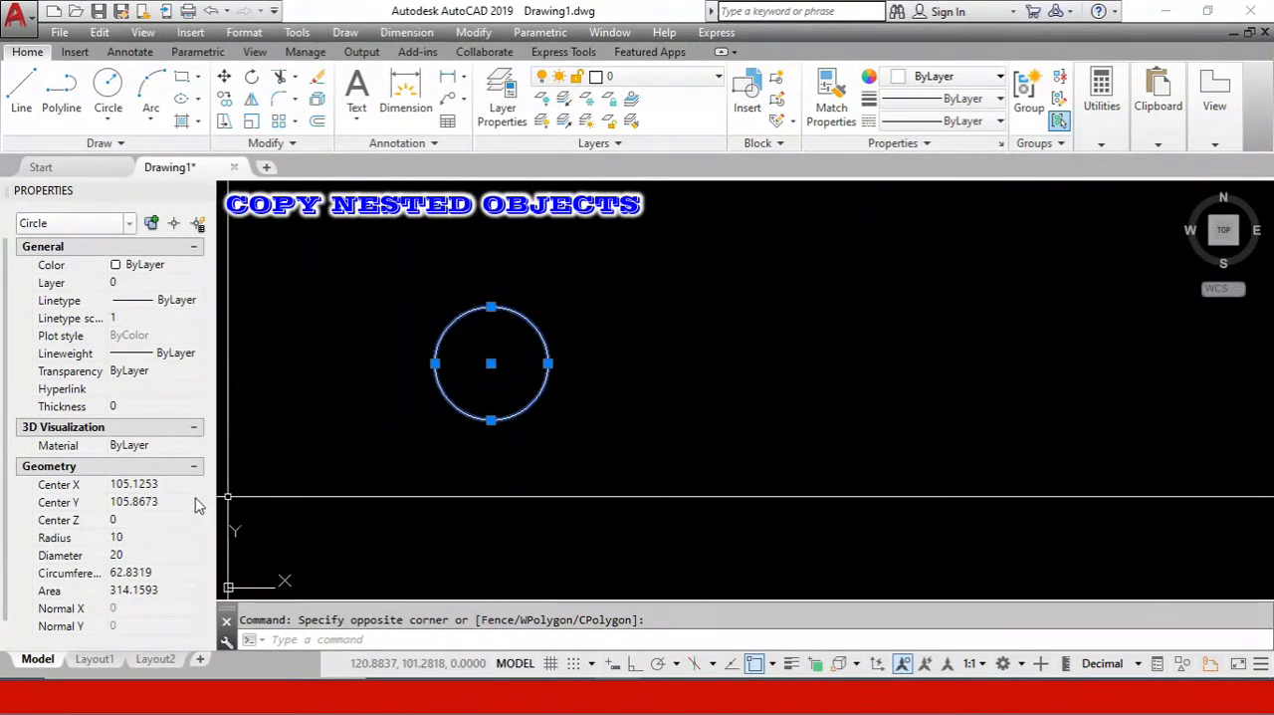
{"action": "left_click", "coordinate": [139, 485]}
{"action": "type", "text": "100"}
{"action": "key", "text": "Tab"}
{"action": "type", "text": "1"}
{"action": "key", "text": "Tab"}
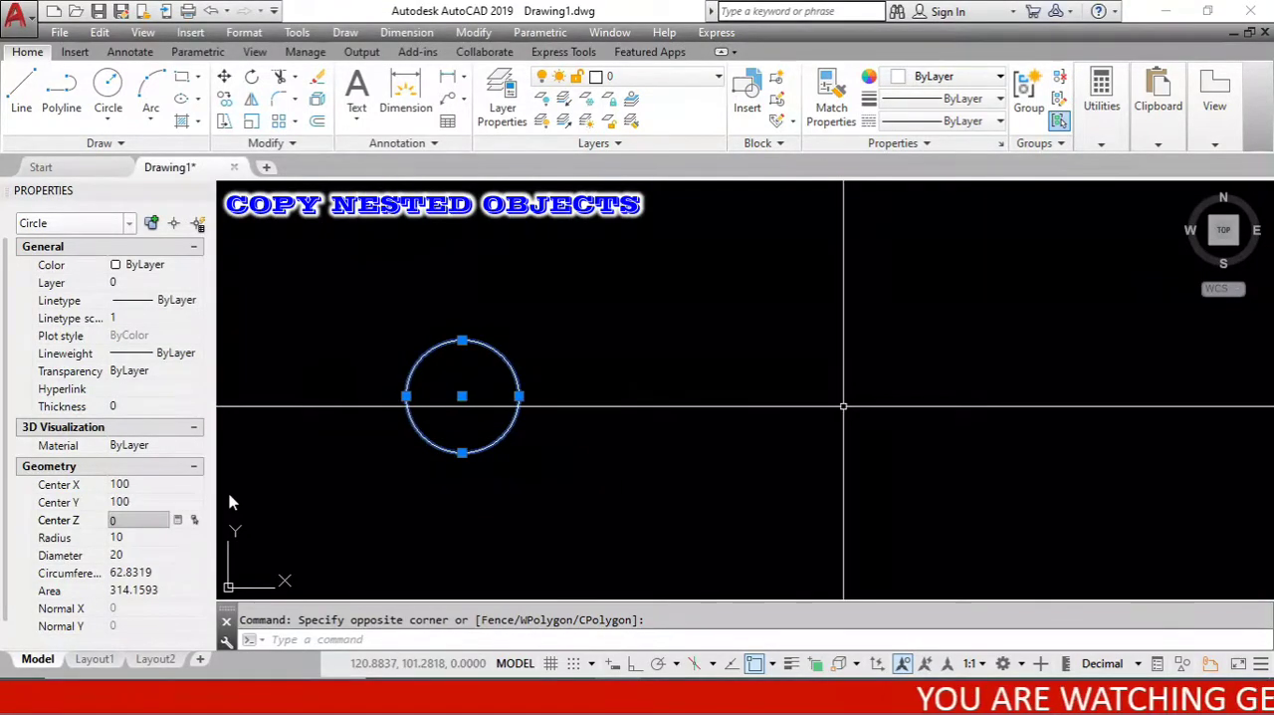
{"action": "scroll", "coordinate": [822, 418], "scroll_direction": "down", "scroll_amount": 6}
{"action": "scroll", "coordinate": [751, 413], "scroll_direction": "up", "scroll_amount": 4}
{"action": "key", "text": "Escape"}
- Copy the circle from its center, placing eight copies freehand in a loose ring around the original
{"action": "scroll", "coordinate": [368, 342], "scroll_direction": "down", "scroll_amount": 3}
{"action": "scroll", "coordinate": [697, 411], "scroll_direction": "up", "scroll_amount": 3}
{"action": "scroll", "coordinate": [727, 373], "scroll_direction": "down", "scroll_amount": 3}
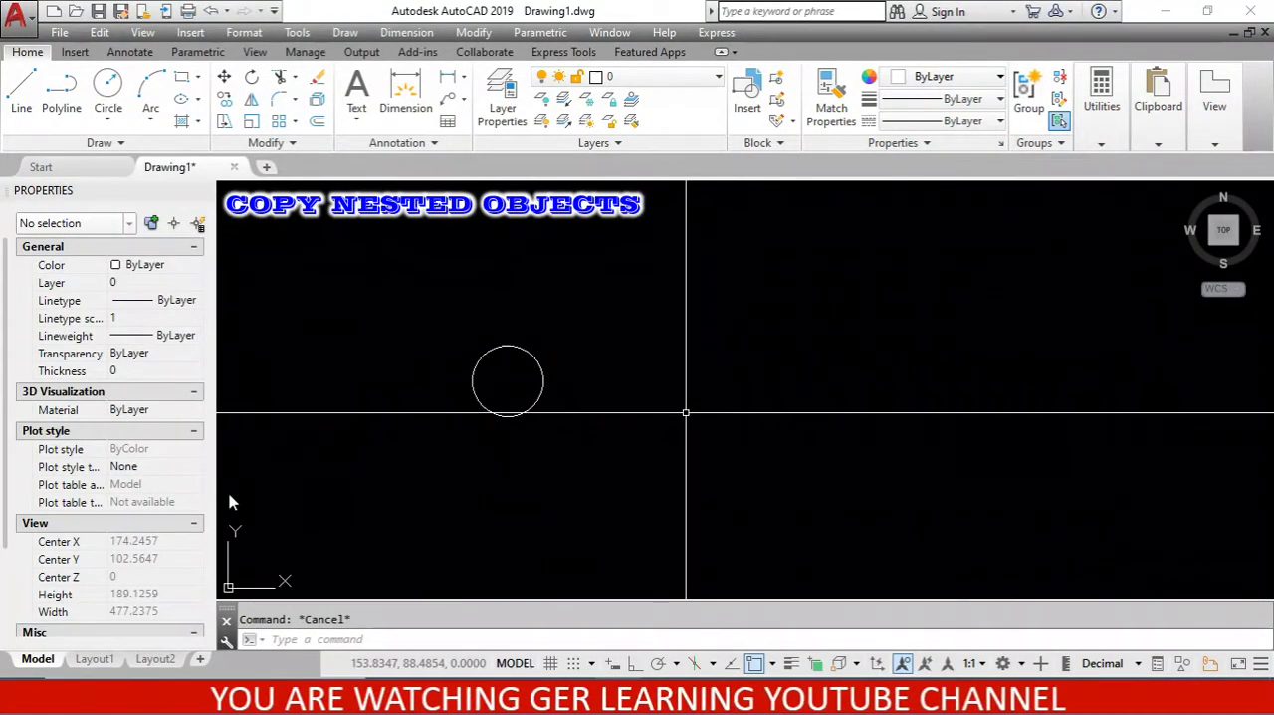
{"action": "left_click", "coordinate": [224, 99]}
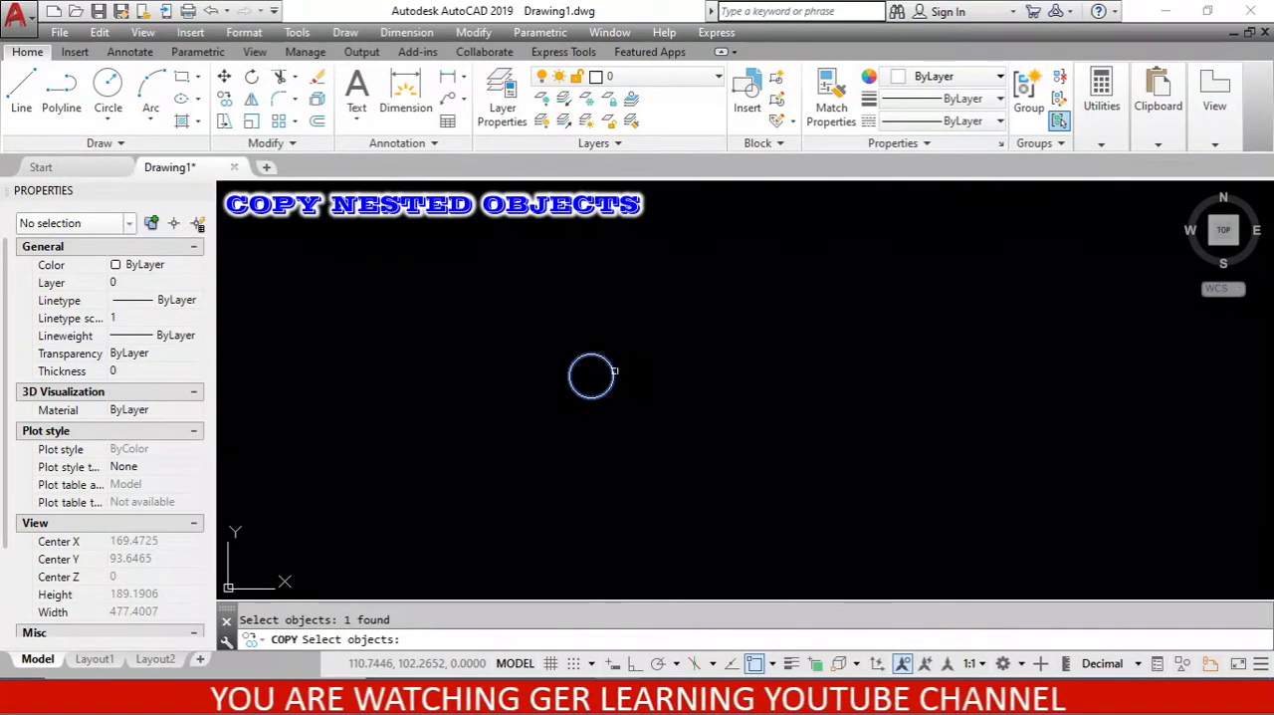
{"action": "key", "text": "Return"}
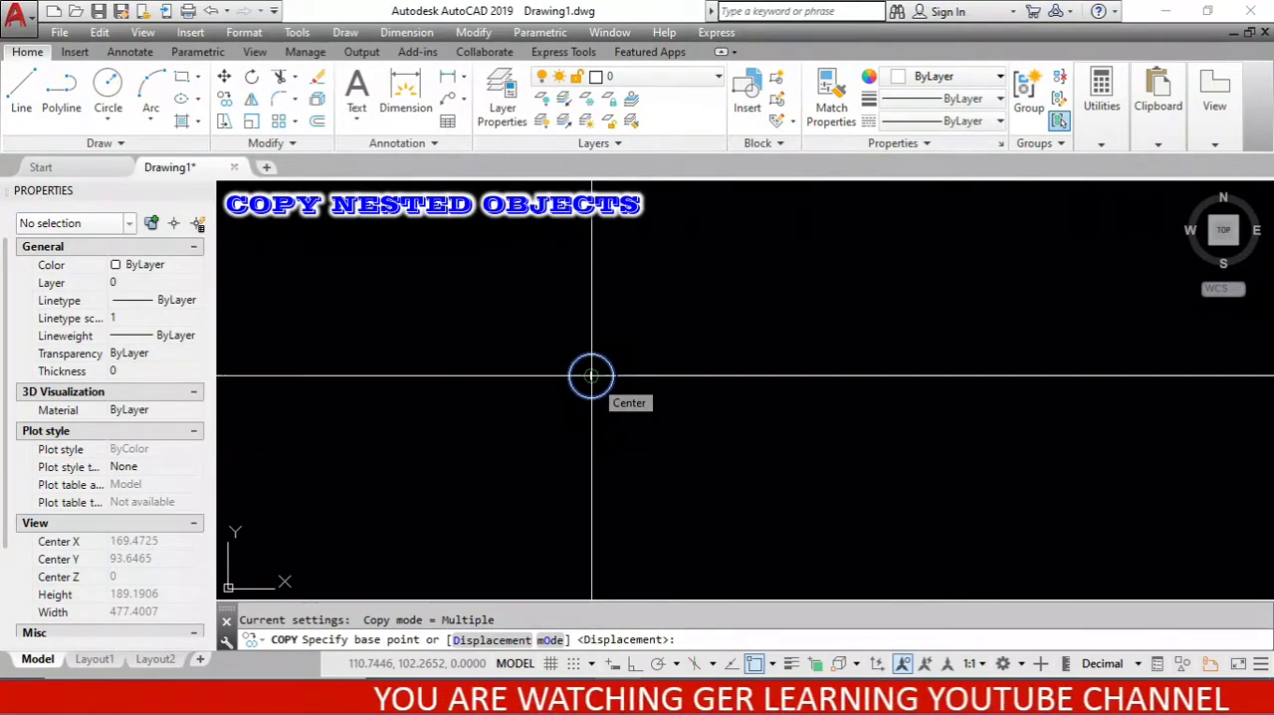
{"action": "left_click", "coordinate": [592, 377]}
{"action": "left_click", "coordinate": [640, 281]}
{"action": "left_click", "coordinate": [697, 325]}
{"action": "left_click", "coordinate": [720, 381]}
{"action": "left_click", "coordinate": [720, 433]}
{"action": "left_click", "coordinate": [662, 485]}
{"action": "left_click", "coordinate": [572, 485]}
{"action": "left_click", "coordinate": [445, 418]}
{"action": "left_click", "coordinate": [431, 348]}
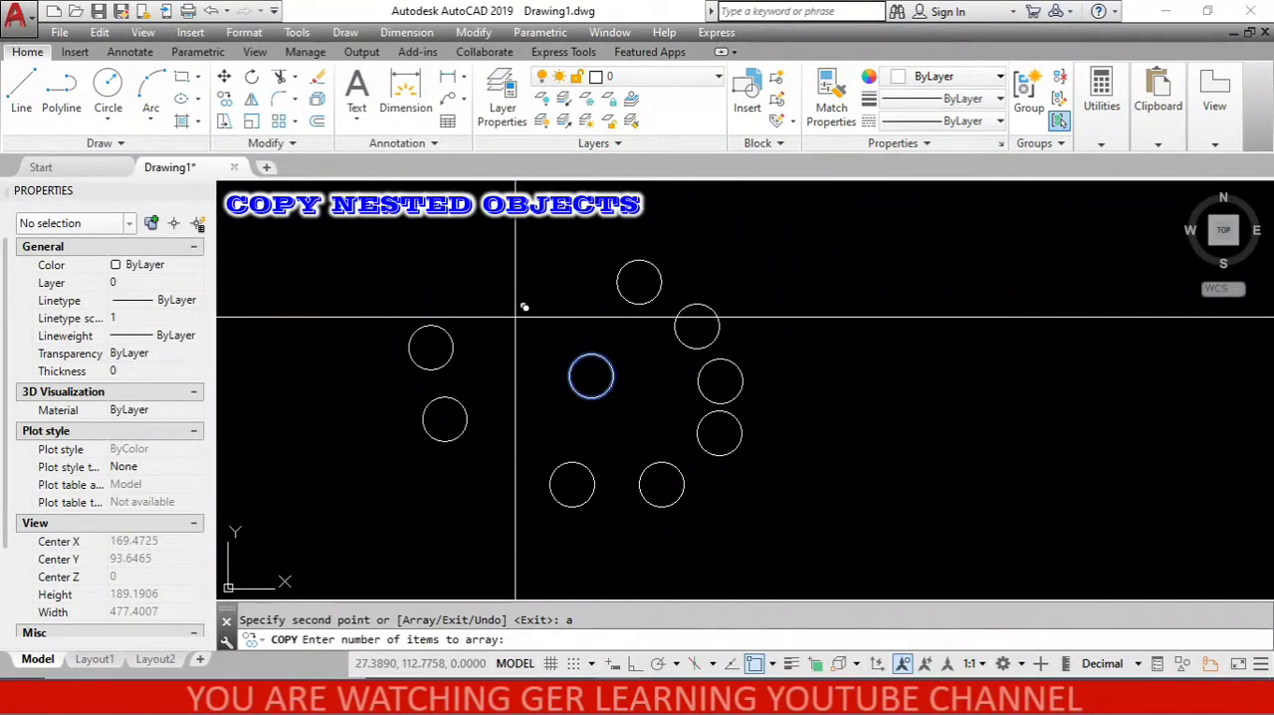
- Using the Array option of Copy, create a row of 10 circles spaced 50 apart, running slightly upward to the right of the original
{"action": "scroll", "coordinate": [515, 317], "scroll_direction": "down", "scroll_amount": 4}
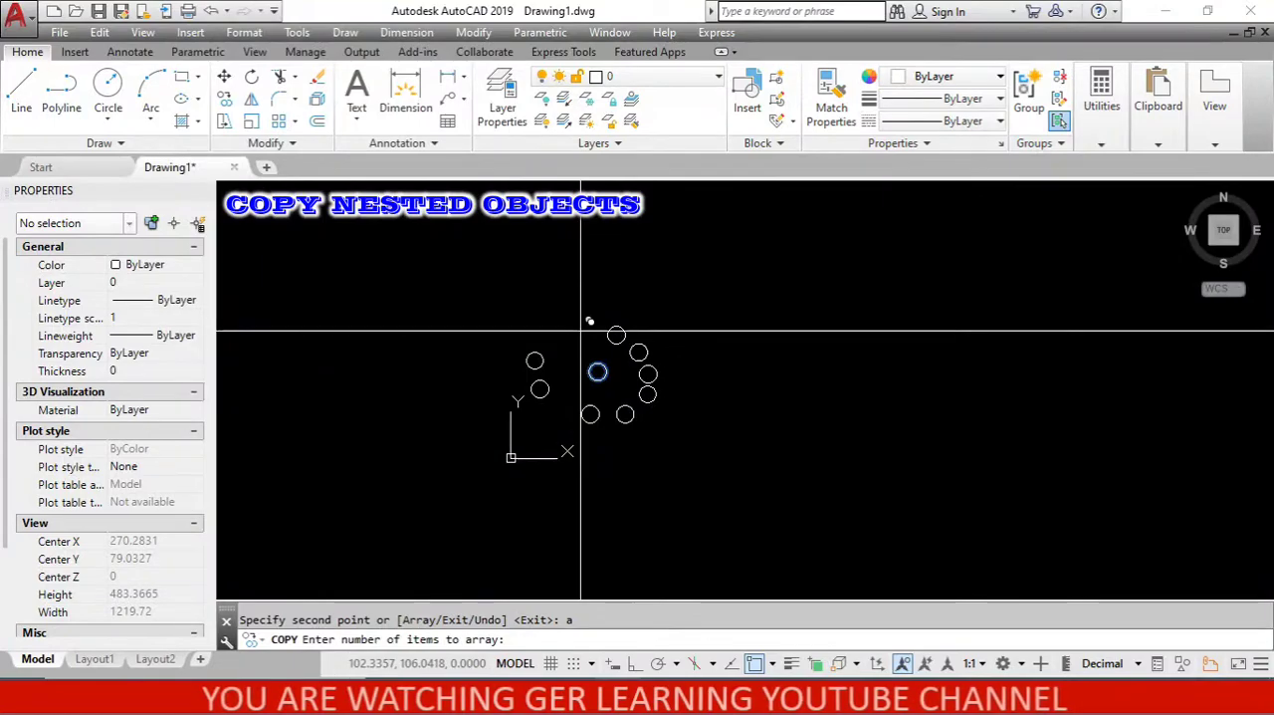
{"action": "type", "text": "10"}
{"action": "key", "text": "Return"}
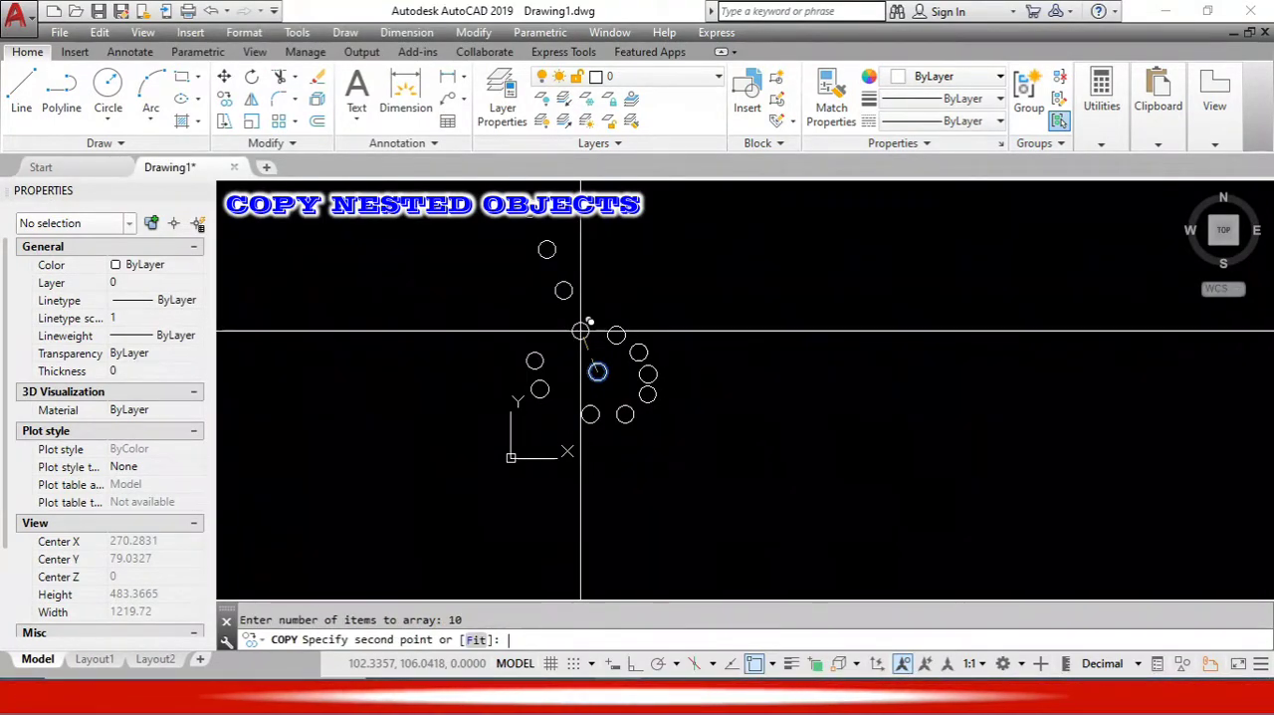
{"action": "scroll", "coordinate": [557, 350], "scroll_direction": "down", "scroll_amount": 5}
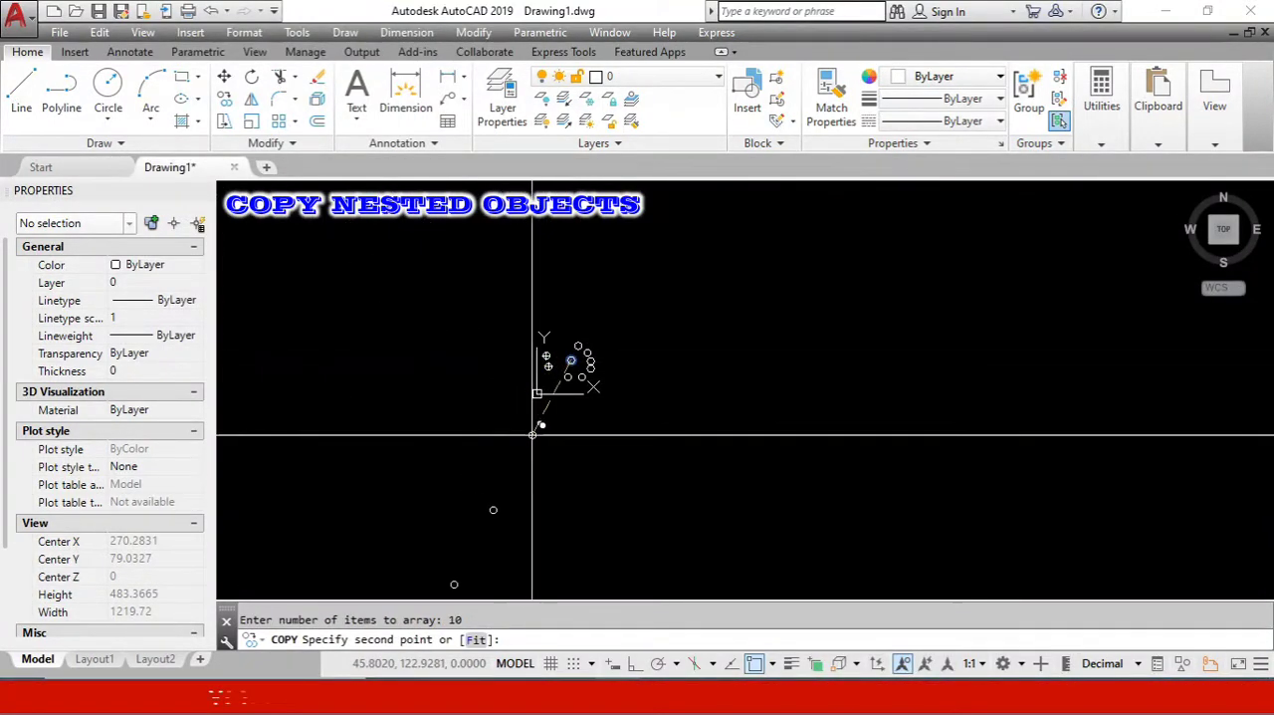
{"action": "scroll", "coordinate": [639, 429], "scroll_direction": "up", "scroll_amount": 4}
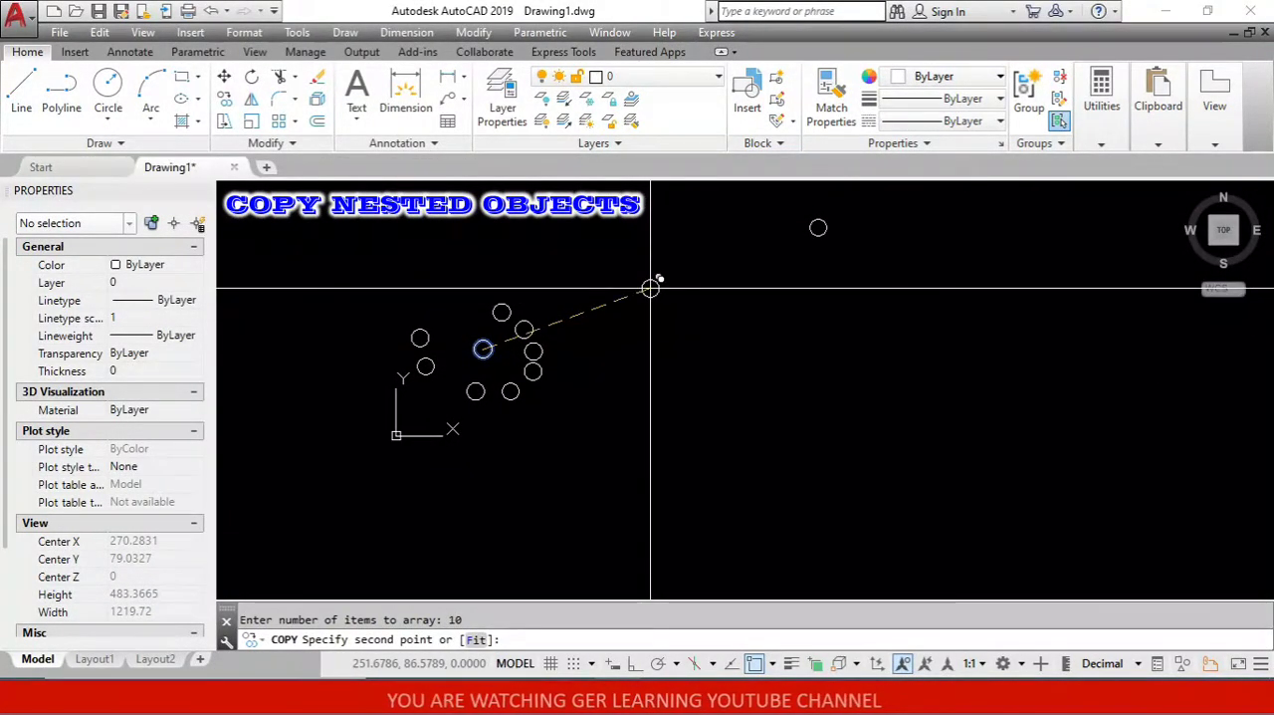
{"action": "scroll", "coordinate": [649, 294], "scroll_direction": "down", "scroll_amount": 2}
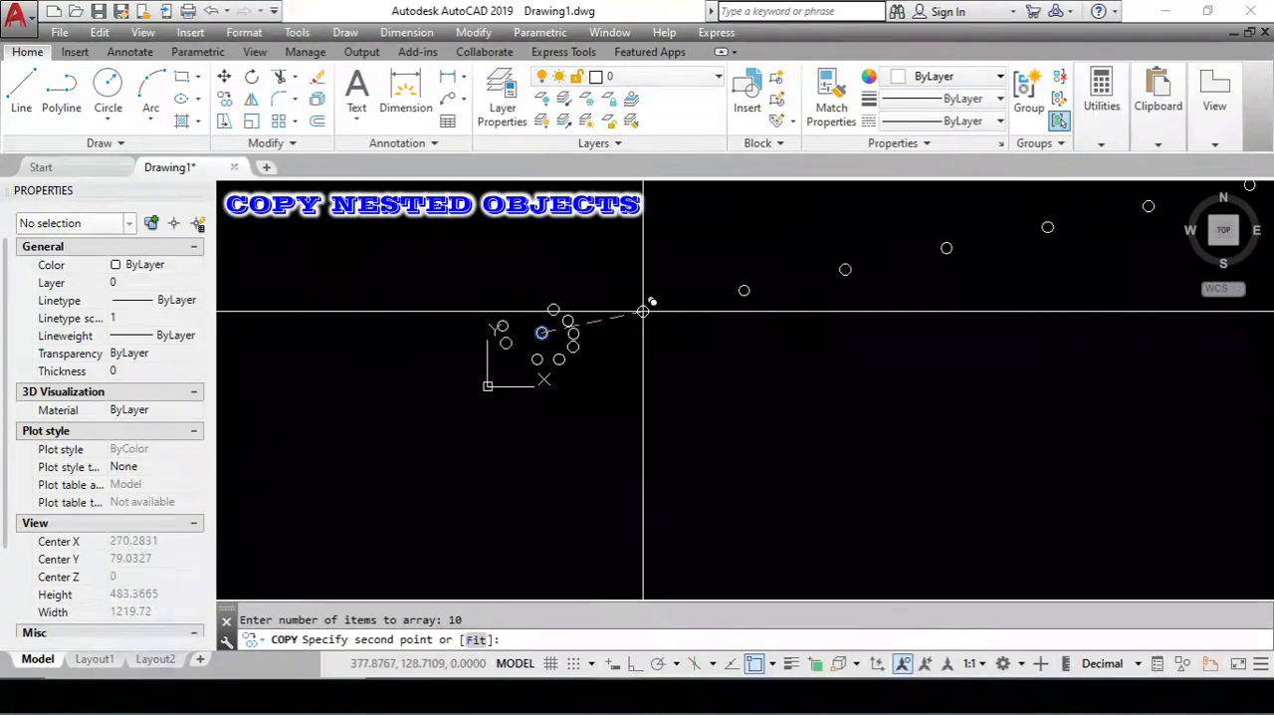
{"action": "type", "text": "50"}
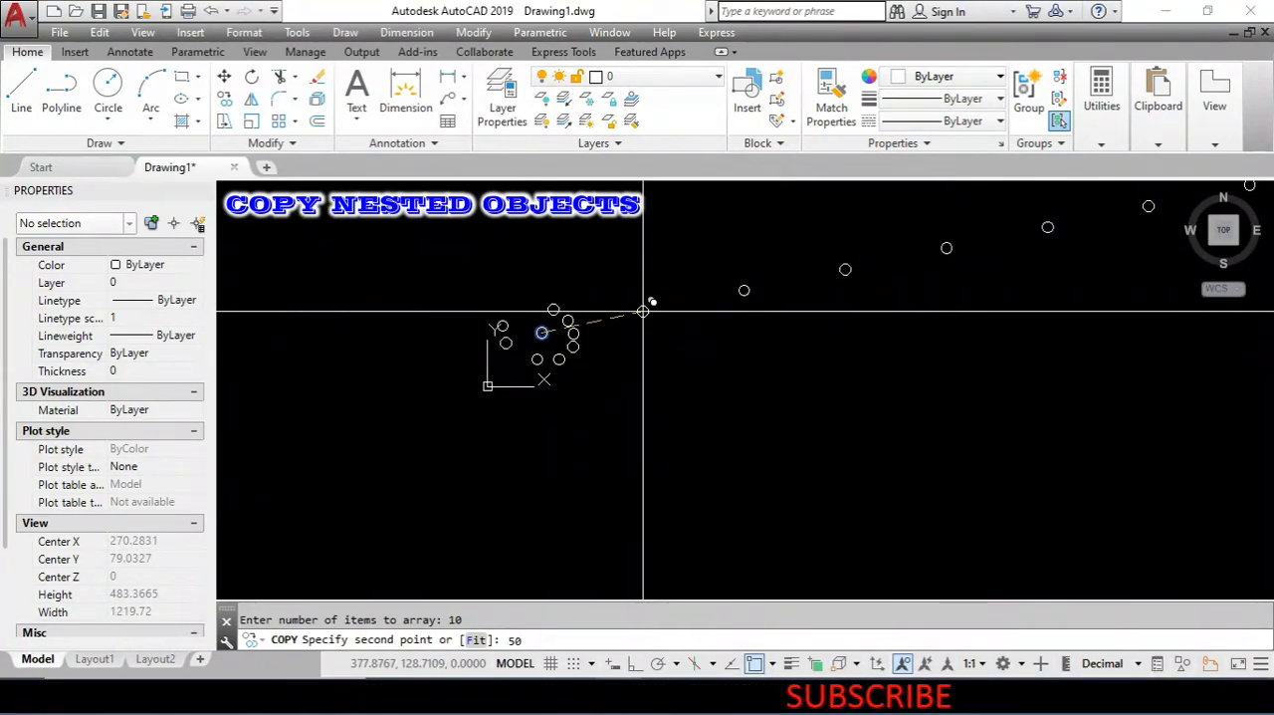
{"action": "key", "text": "Return"}
{"action": "scroll", "coordinate": [637, 311], "scroll_direction": "up", "scroll_amount": 6}
{"action": "type", "text": "dal"}
{"action": "key", "text": "Return"}
{"action": "scroll", "coordinate": [399, 355], "scroll_direction": "down", "scroll_amount": 4}
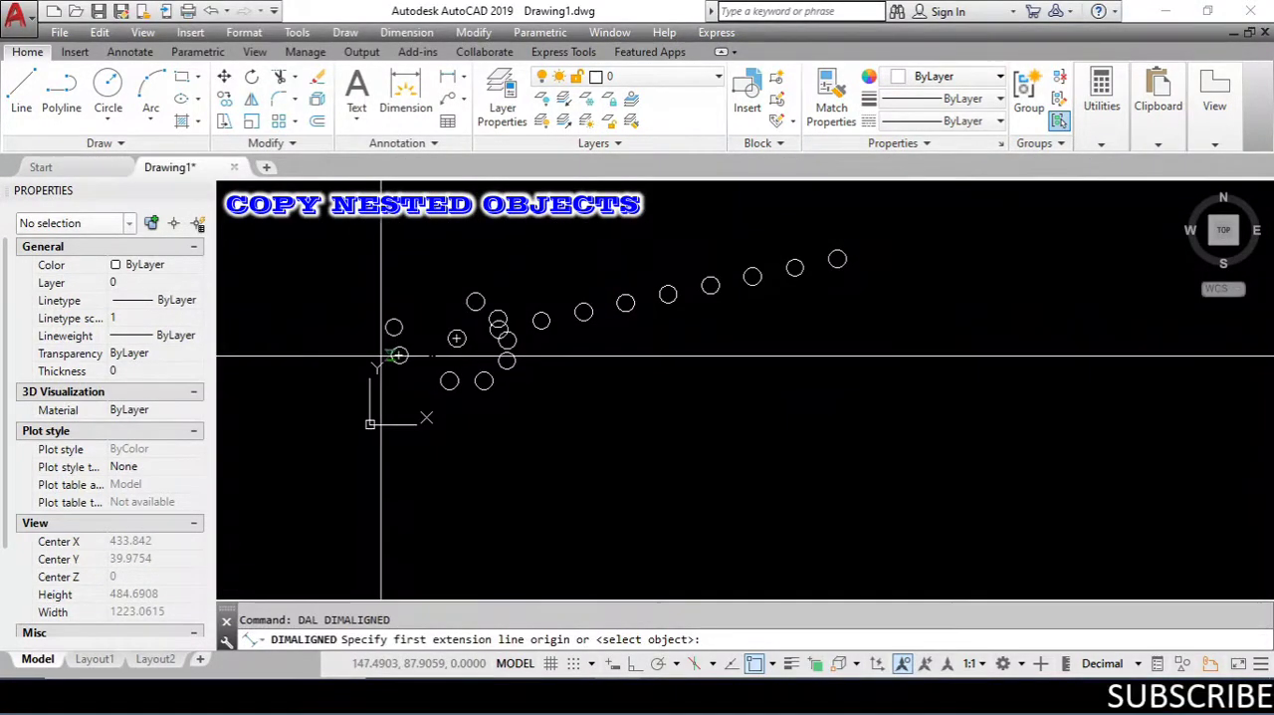
{"action": "left_click", "coordinate": [400, 355]}
{"action": "scroll", "coordinate": [443, 349], "scroll_direction": "up", "scroll_amount": 4}
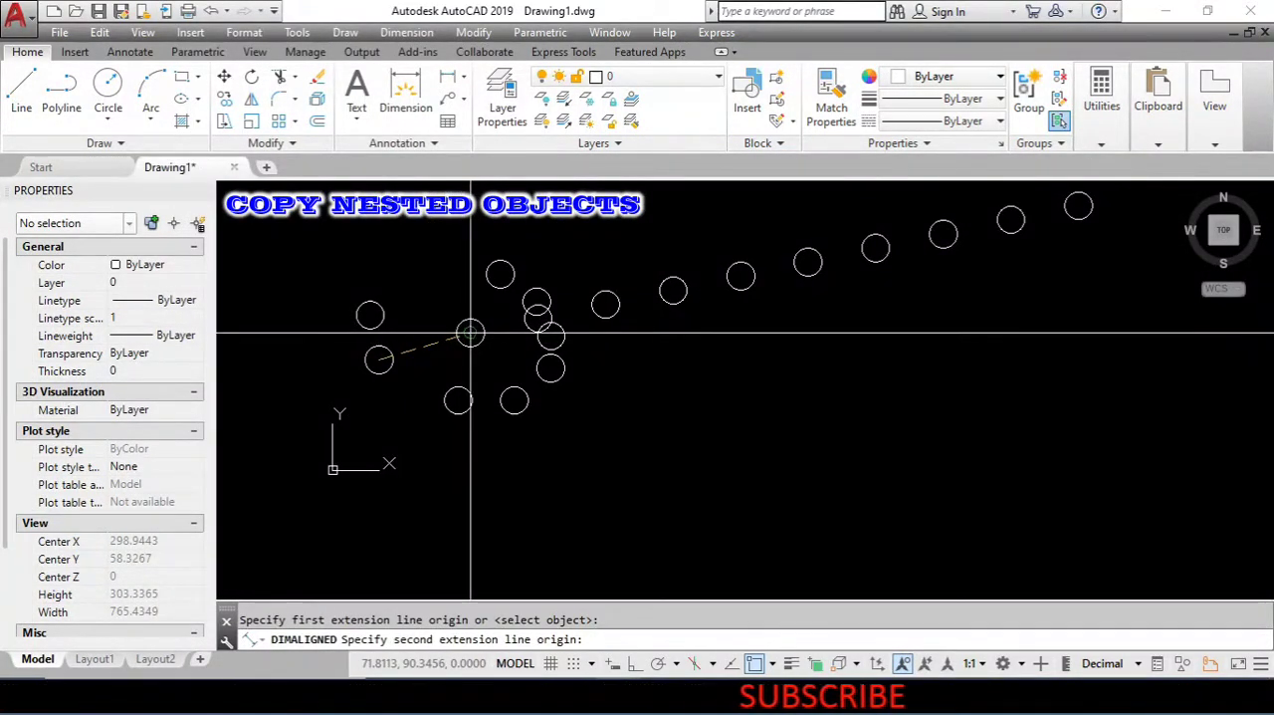
{"action": "left_click", "coordinate": [470, 334]}
{"action": "scroll", "coordinate": [430, 369], "scroll_direction": "up", "scroll_amount": 2}
{"action": "scroll", "coordinate": [521, 328], "scroll_direction": "down", "scroll_amount": 5}
{"action": "key", "text": "Escape"}
- Add an aligned dimension from the original circle's center to the center of the first arrayed circle, placing it just below them
{"action": "scroll", "coordinate": [523, 330], "scroll_direction": "down", "scroll_amount": 3}
{"action": "scroll", "coordinate": [529, 319], "scroll_direction": "up", "scroll_amount": 2}
{"action": "key", "text": "Return"}
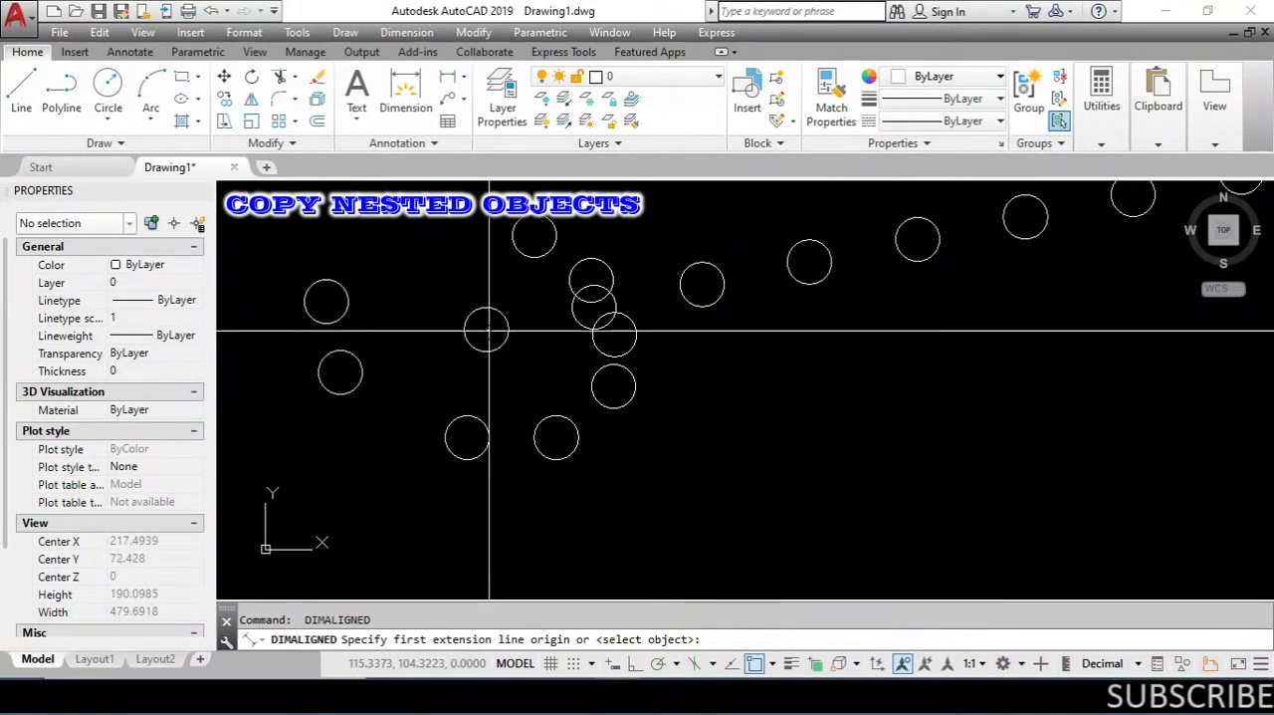
{"action": "left_click", "coordinate": [488, 329]}
{"action": "scroll", "coordinate": [568, 319], "scroll_direction": "up", "scroll_amount": 3}
{"action": "left_click", "coordinate": [680, 269]}
{"action": "scroll", "coordinate": [573, 353], "scroll_direction": "down", "scroll_amount": 2}
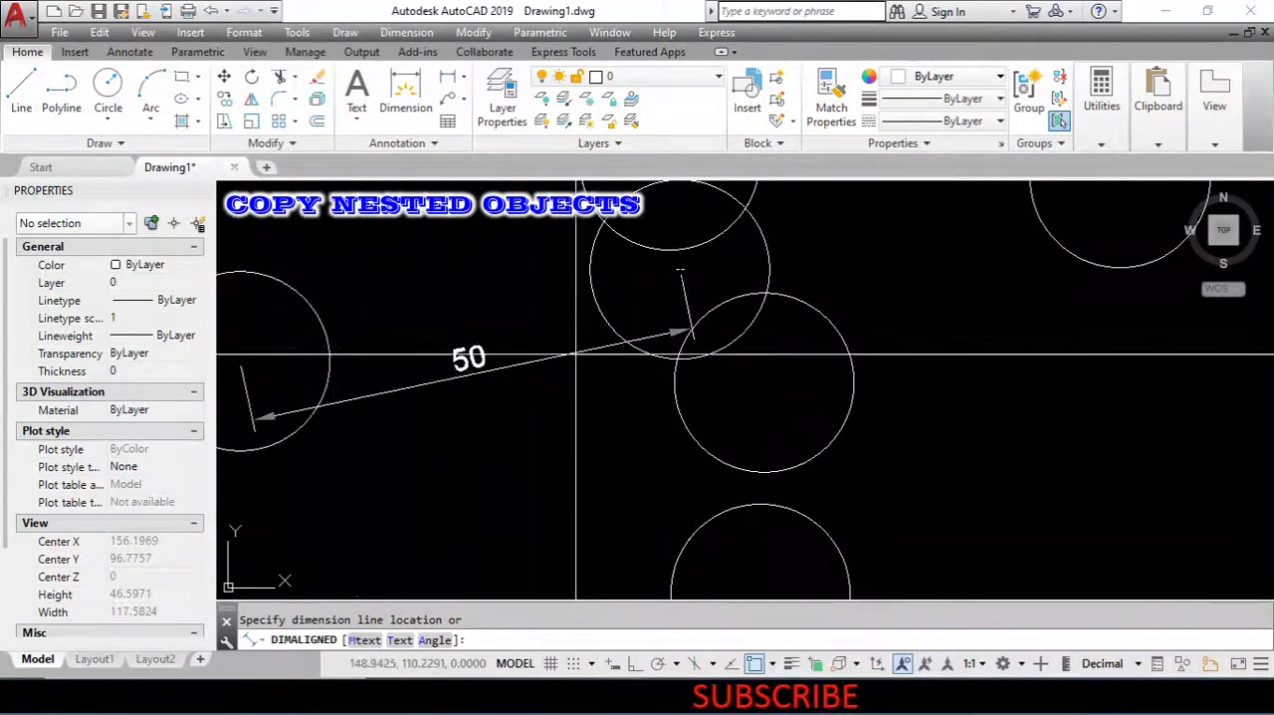
{"action": "left_click", "coordinate": [547, 382]}
{"action": "scroll", "coordinate": [598, 349], "scroll_direction": "down", "scroll_amount": 4}
{"action": "scroll", "coordinate": [553, 352], "scroll_direction": "up", "scroll_amount": 6}
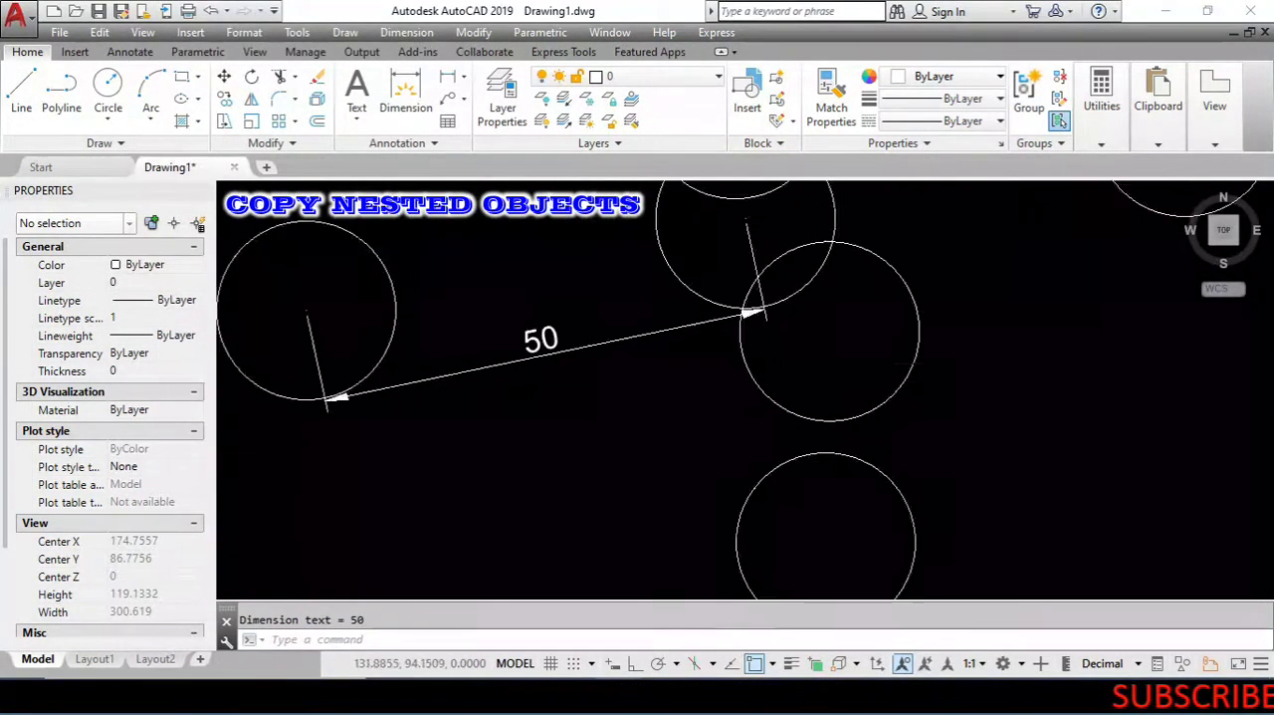
{"action": "scroll", "coordinate": [554, 353], "scroll_direction": "down", "scroll_amount": 5}
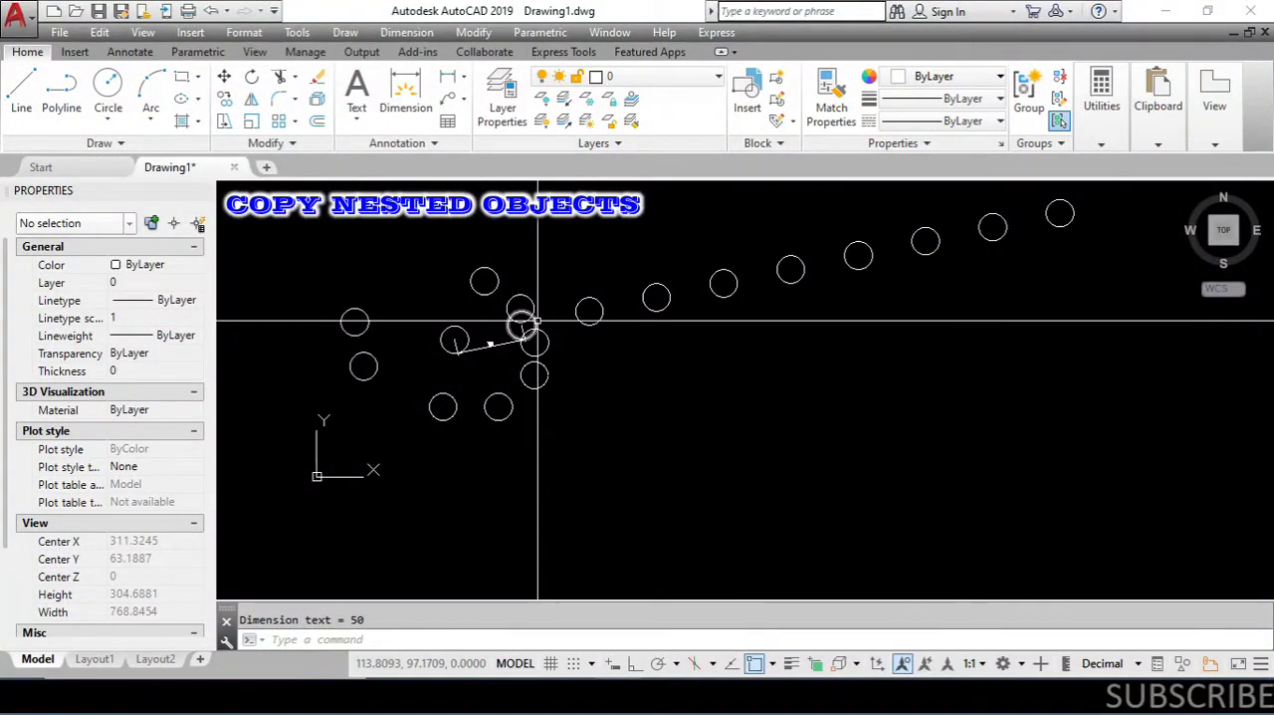
{"action": "scroll", "coordinate": [597, 304], "scroll_direction": "down", "scroll_amount": 2}
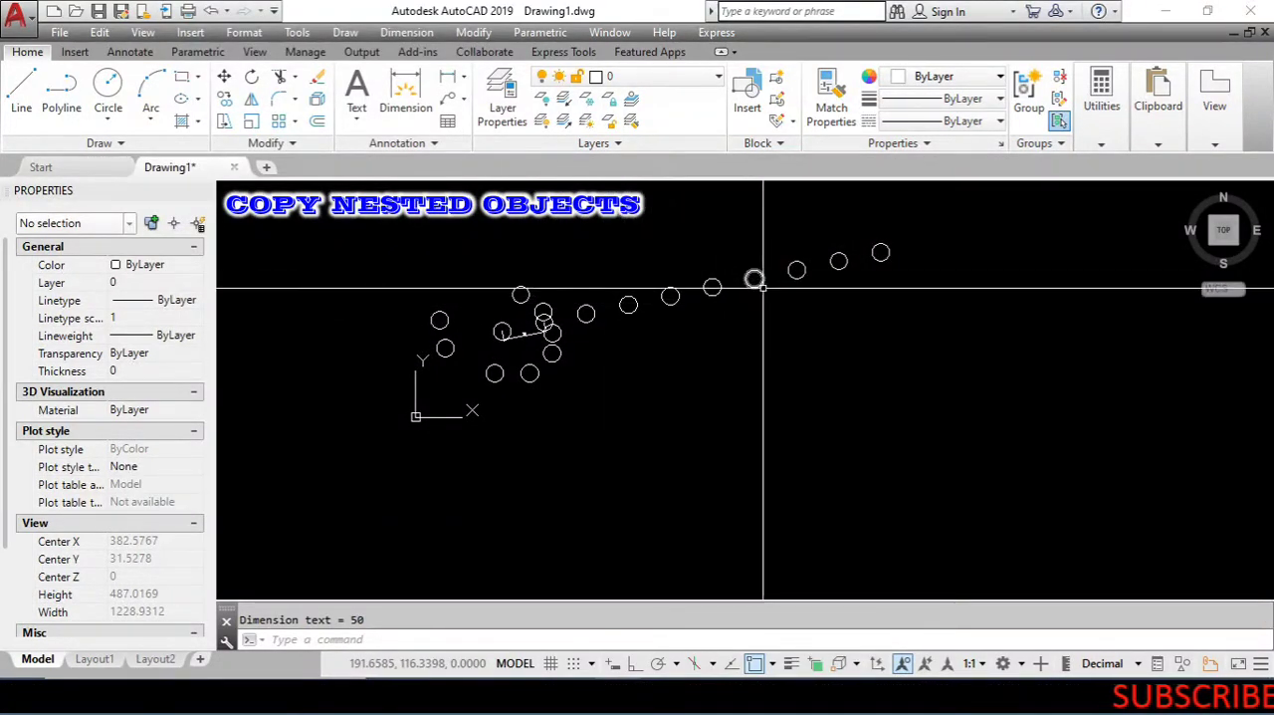
{"action": "scroll", "coordinate": [529, 349], "scroll_direction": "up", "scroll_amount": 4}
{"action": "scroll", "coordinate": [529, 350], "scroll_direction": "up", "scroll_amount": 2}
{"action": "scroll", "coordinate": [549, 321], "scroll_direction": "down", "scroll_amount": 2}
{"action": "type", "text": "co"}
{"action": "key", "text": "Return"}
{"action": "key", "text": "Escape"}
{"action": "key", "text": "Escape"}
- Copy the original circle from its center as a 10-item array, using Fit to spread it over a distance of 500 down and to the right
{"action": "type", "text": "co"}
{"action": "key", "text": "Return"}
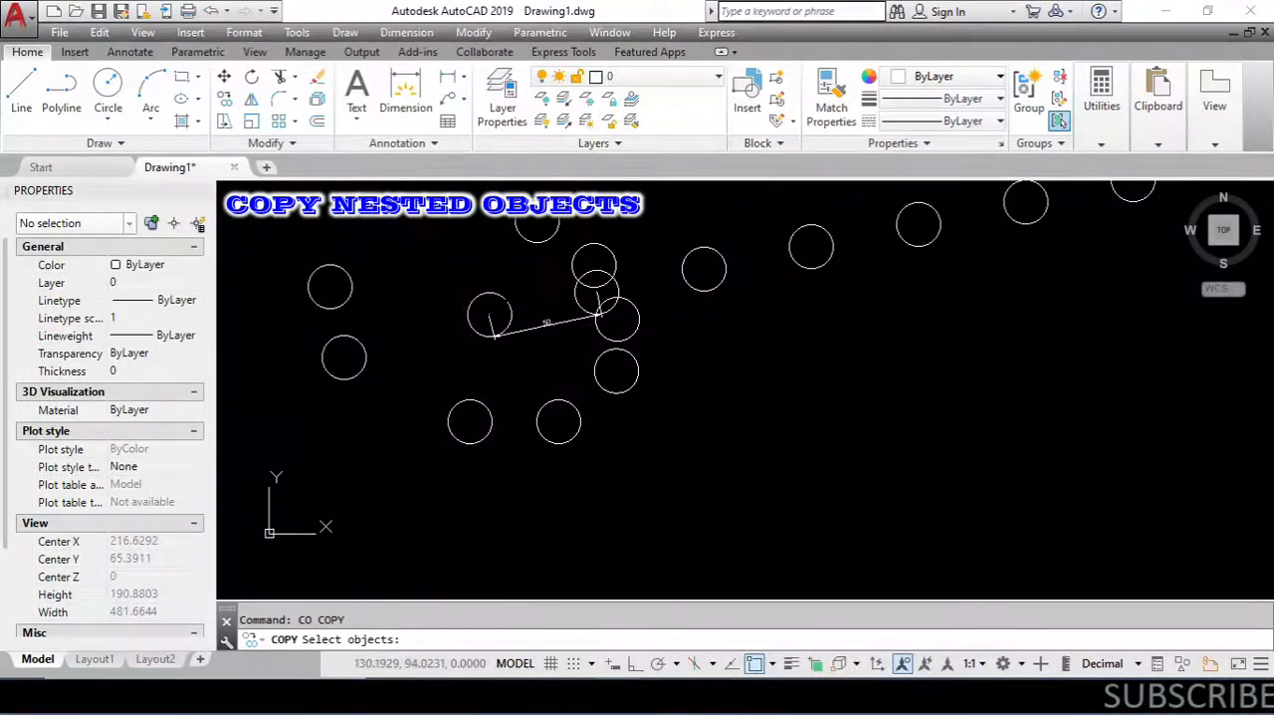
{"action": "left_click", "coordinate": [515, 296]}
{"action": "left_click", "coordinate": [488, 310]}
{"action": "key", "text": "Return"}
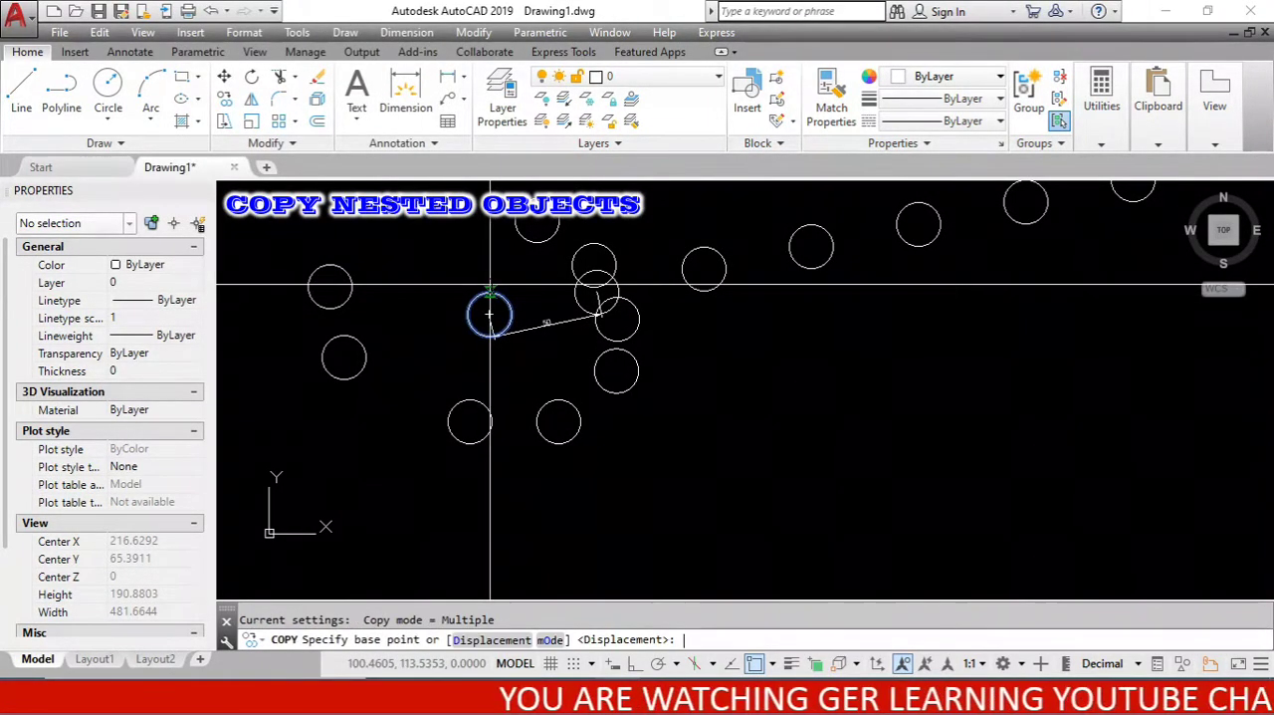
{"action": "left_click", "coordinate": [490, 315]}
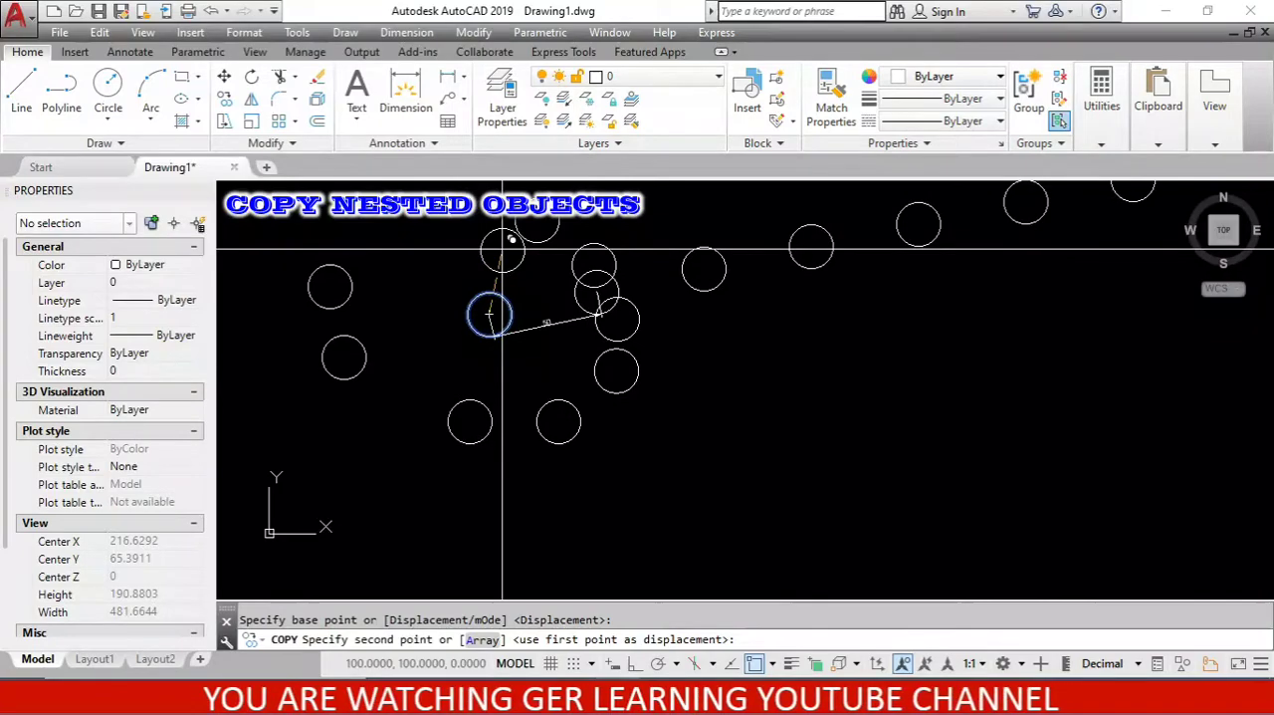
{"action": "type", "text": "a"}
{"action": "key", "text": "Return"}
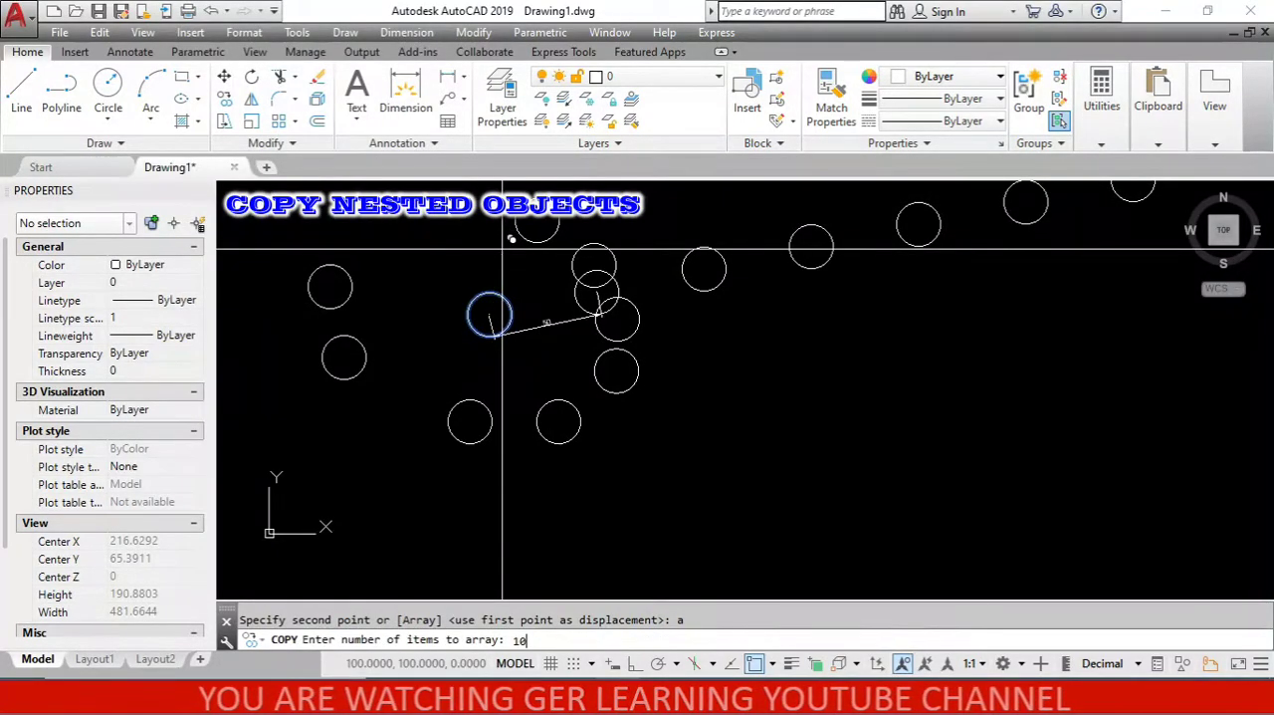
{"action": "key", "text": "Return"}
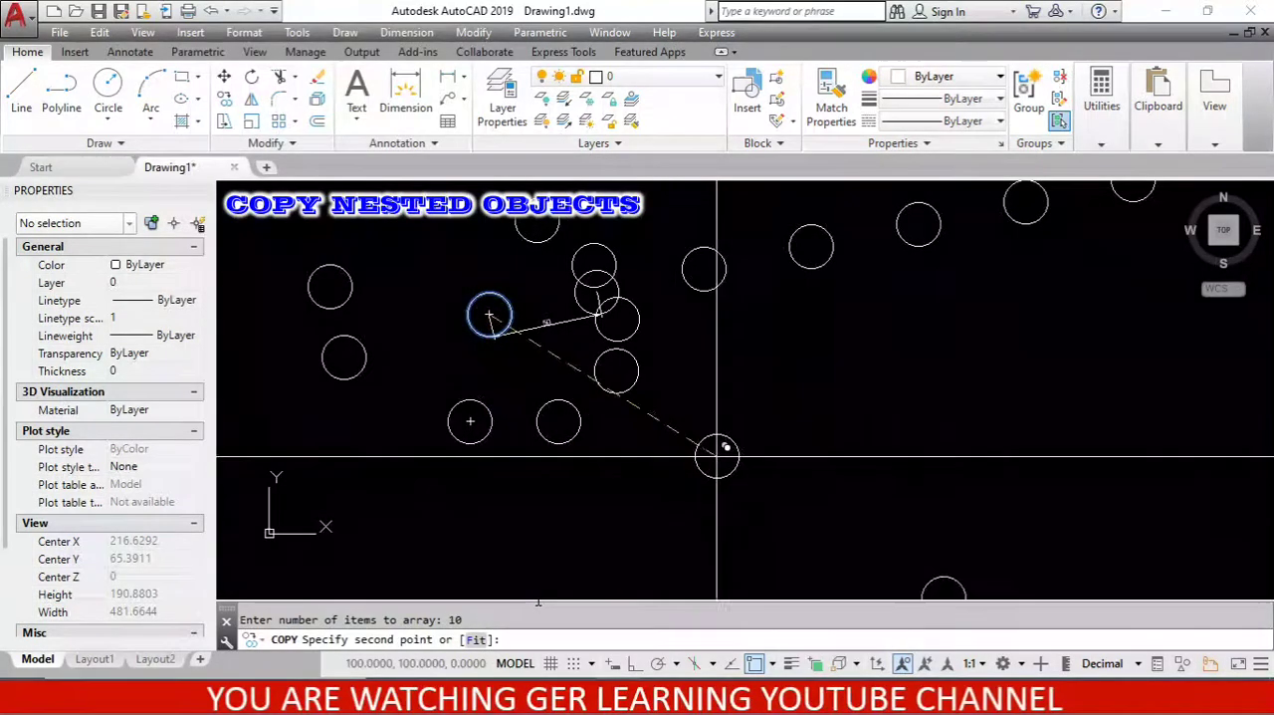
{"action": "scroll", "coordinate": [611, 361], "scroll_direction": "down", "scroll_amount": 5}
{"action": "scroll", "coordinate": [674, 398], "scroll_direction": "up", "scroll_amount": 3}
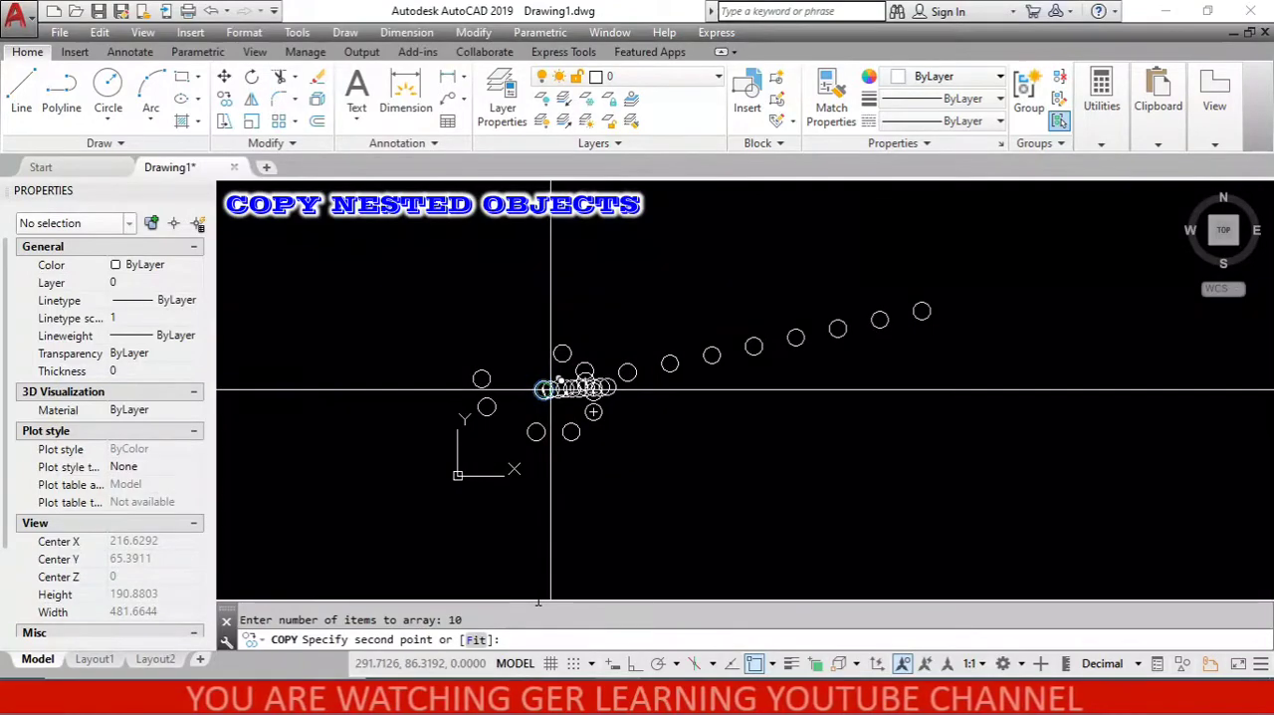
{"action": "scroll", "coordinate": [777, 354], "scroll_direction": "down", "scroll_amount": 1}
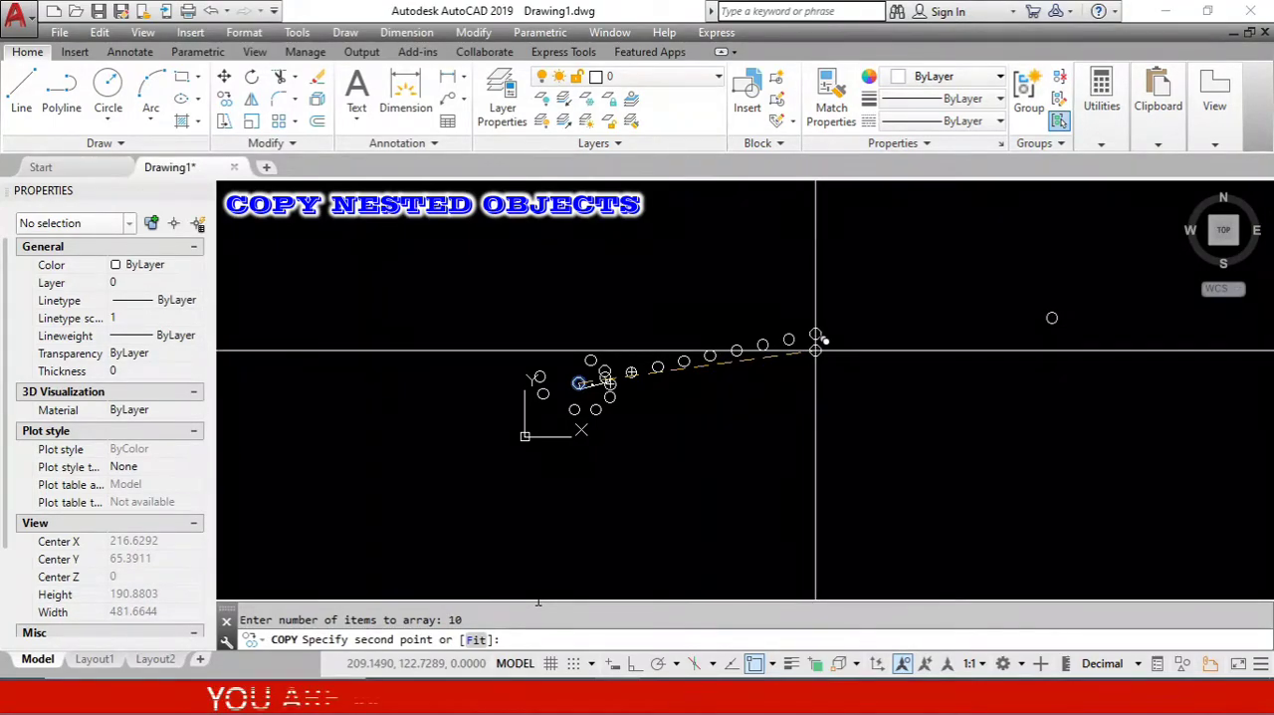
{"action": "scroll", "coordinate": [597, 308], "scroll_direction": "down", "scroll_amount": 2}
{"action": "scroll", "coordinate": [661, 402], "scroll_direction": "up", "scroll_amount": 2}
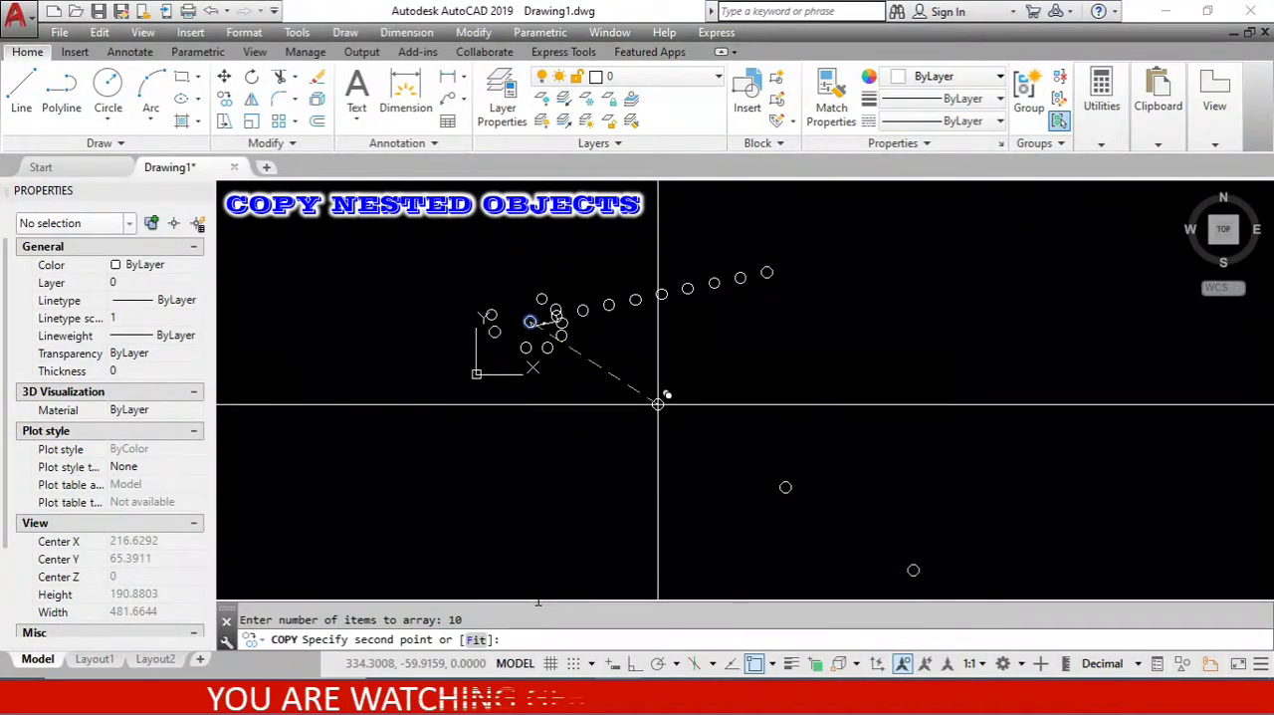
{"action": "key", "text": "Return"}
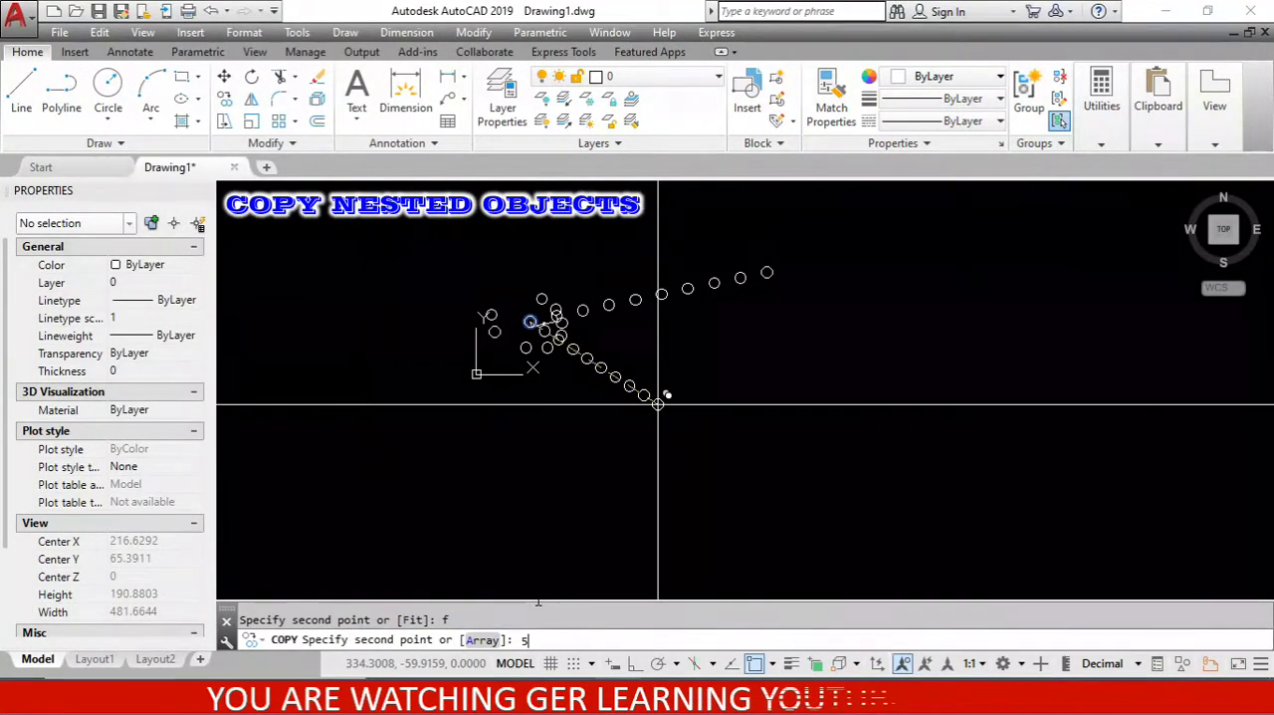
{"action": "key", "text": "Return"}
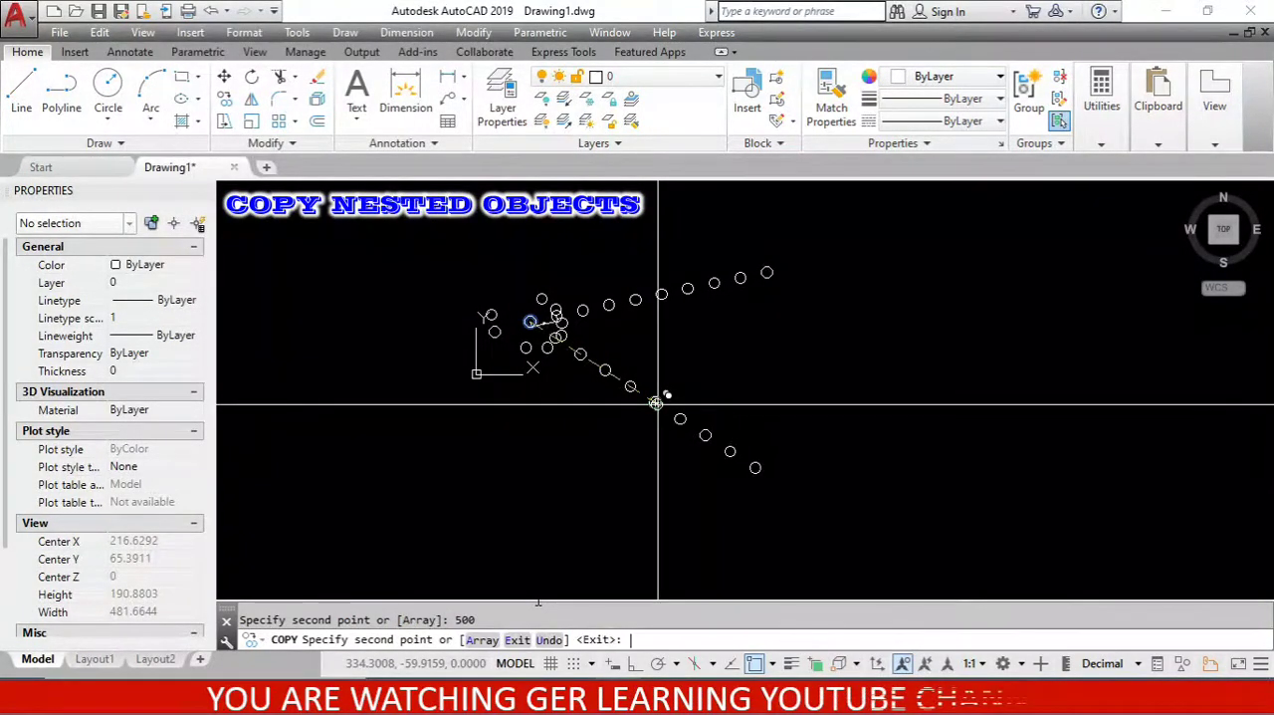
{"action": "key", "text": "Return"}
- Add an aligned dimension from the last fitted circle's center to the original circle's center, placing it just below the diagonal row
{"action": "type", "text": "da"}
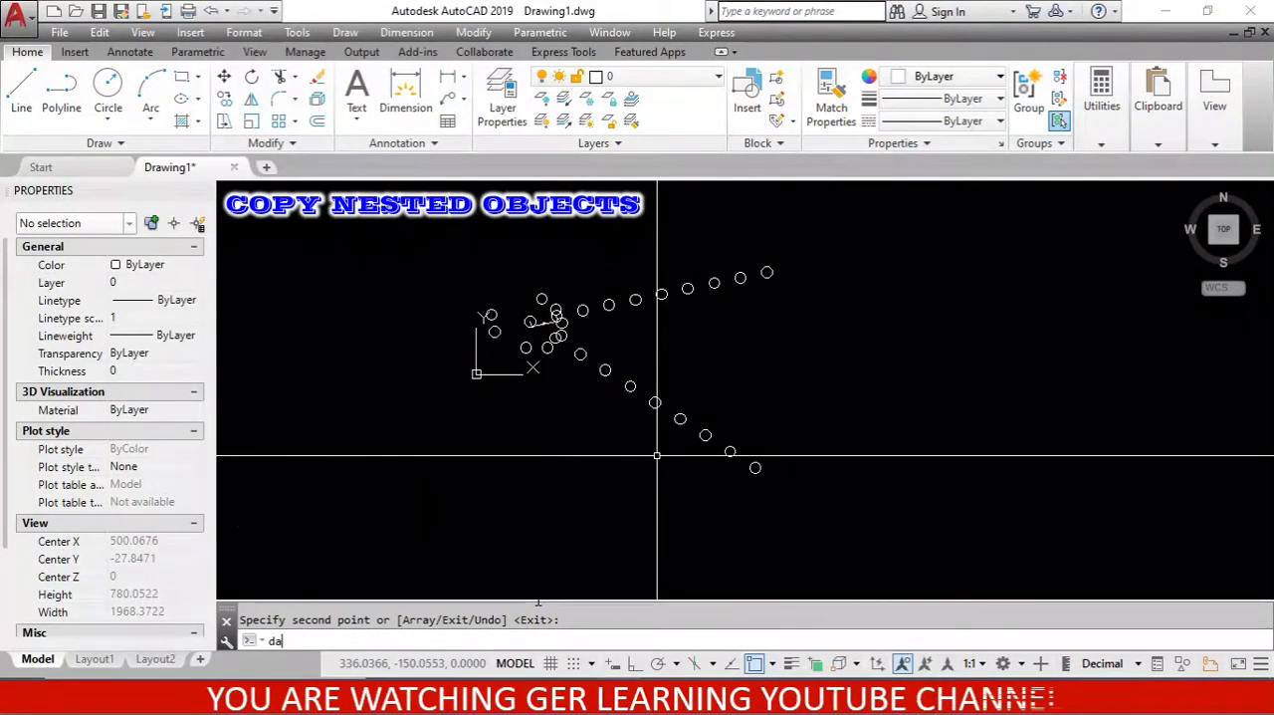
{"action": "type", "text": "l"}
{"action": "key", "text": "Return"}
{"action": "scroll", "coordinate": [745, 494], "scroll_direction": "up", "scroll_amount": 4}
{"action": "left_click", "coordinate": [771, 432]}
{"action": "scroll", "coordinate": [751, 512], "scroll_direction": "down", "scroll_amount": 4}
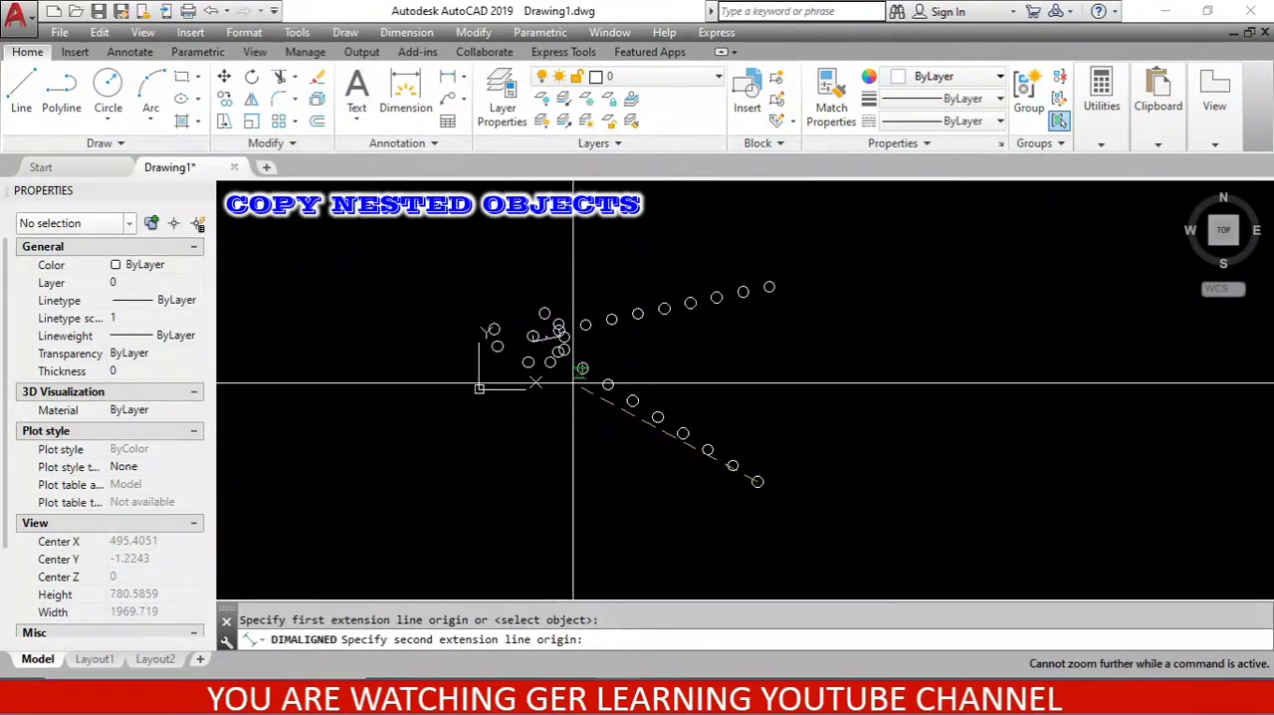
{"action": "scroll", "coordinate": [580, 389], "scroll_direction": "up", "scroll_amount": 4}
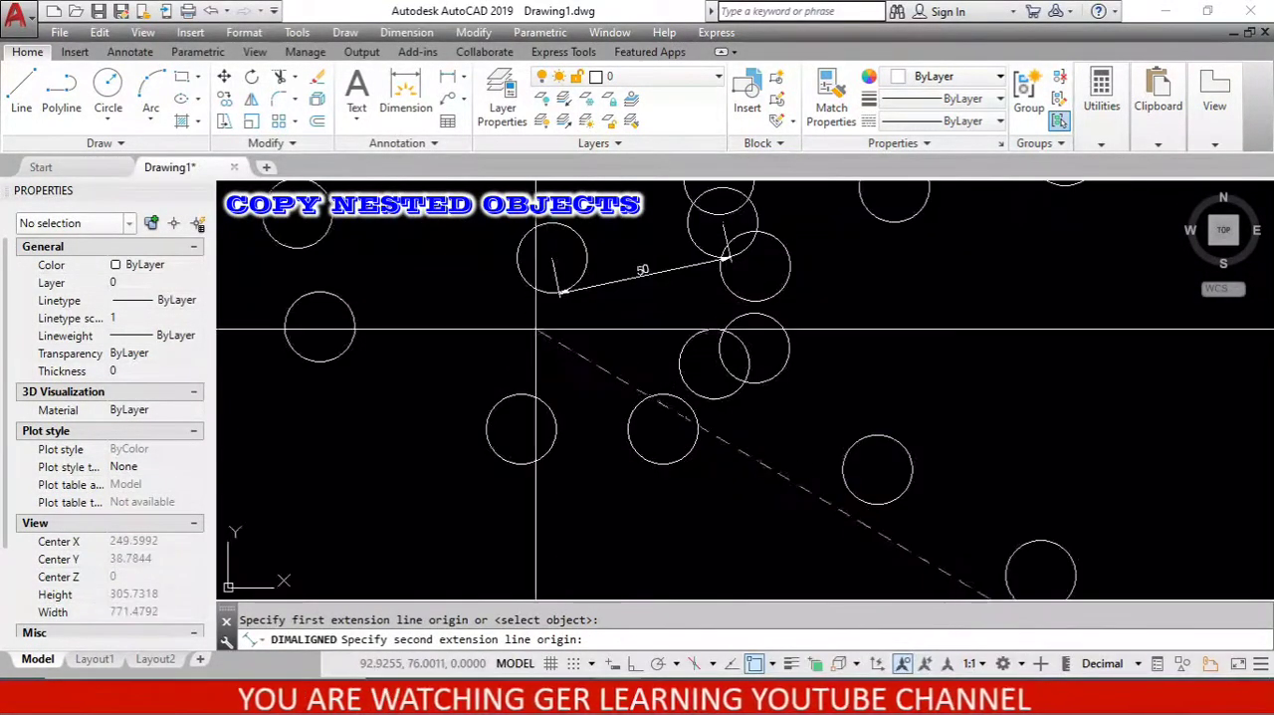
{"action": "right_click", "coordinate": [566, 231], "text": "shift"}
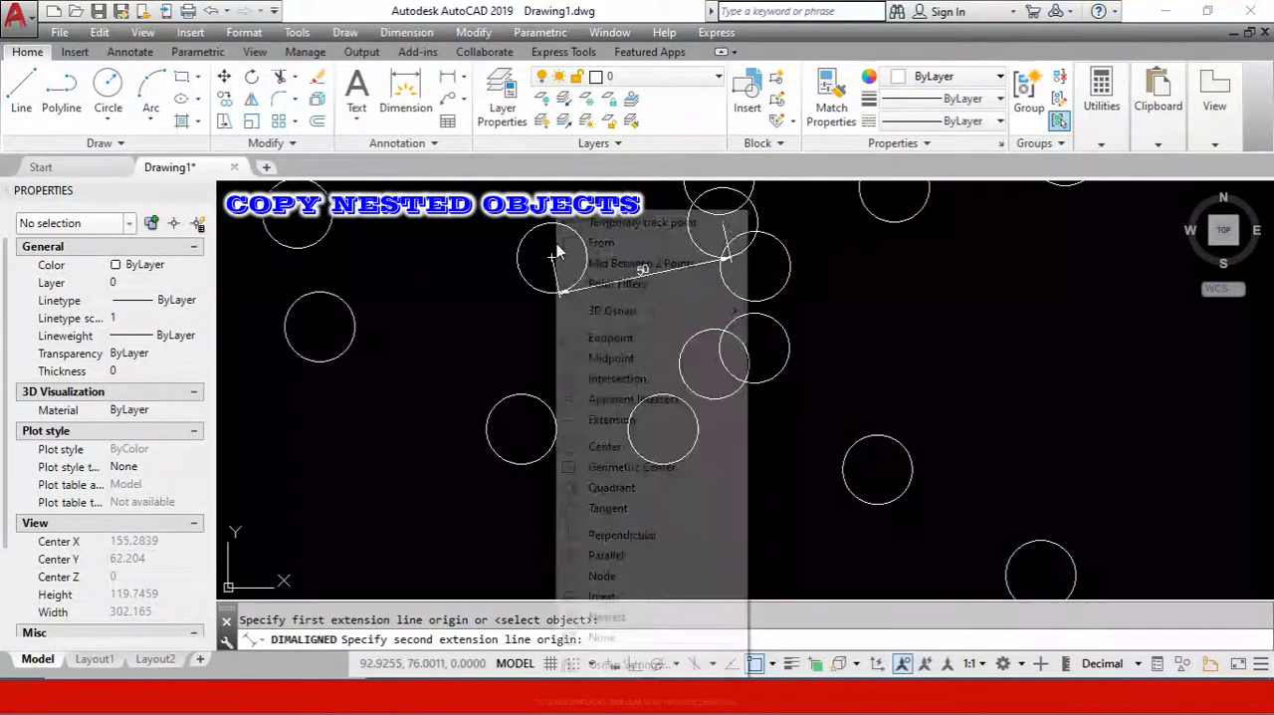
{"action": "left_click", "coordinate": [586, 445]}
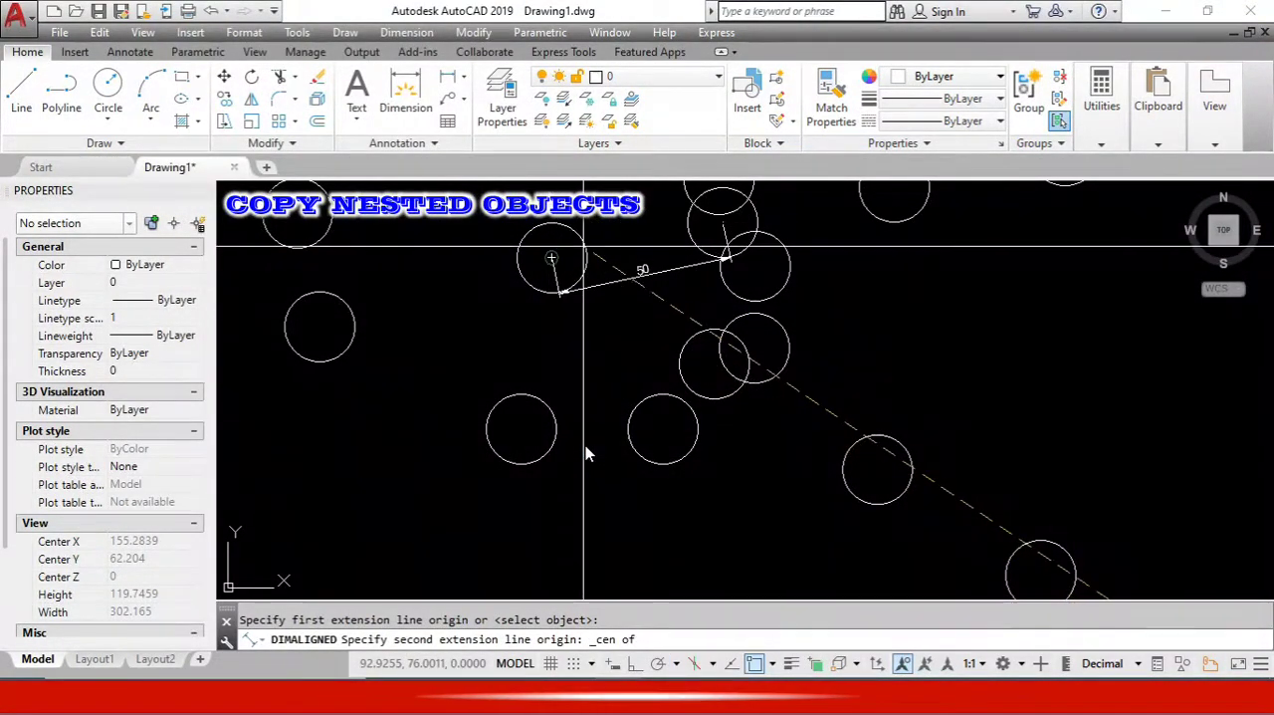
{"action": "left_click", "coordinate": [585, 246]}
{"action": "scroll", "coordinate": [558, 190], "scroll_direction": "down", "scroll_amount": 3}
{"action": "scroll", "coordinate": [703, 331], "scroll_direction": "up", "scroll_amount": 2}
{"action": "left_click", "coordinate": [724, 356]}
{"action": "scroll", "coordinate": [724, 360], "scroll_direction": "up", "scroll_amount": 4}
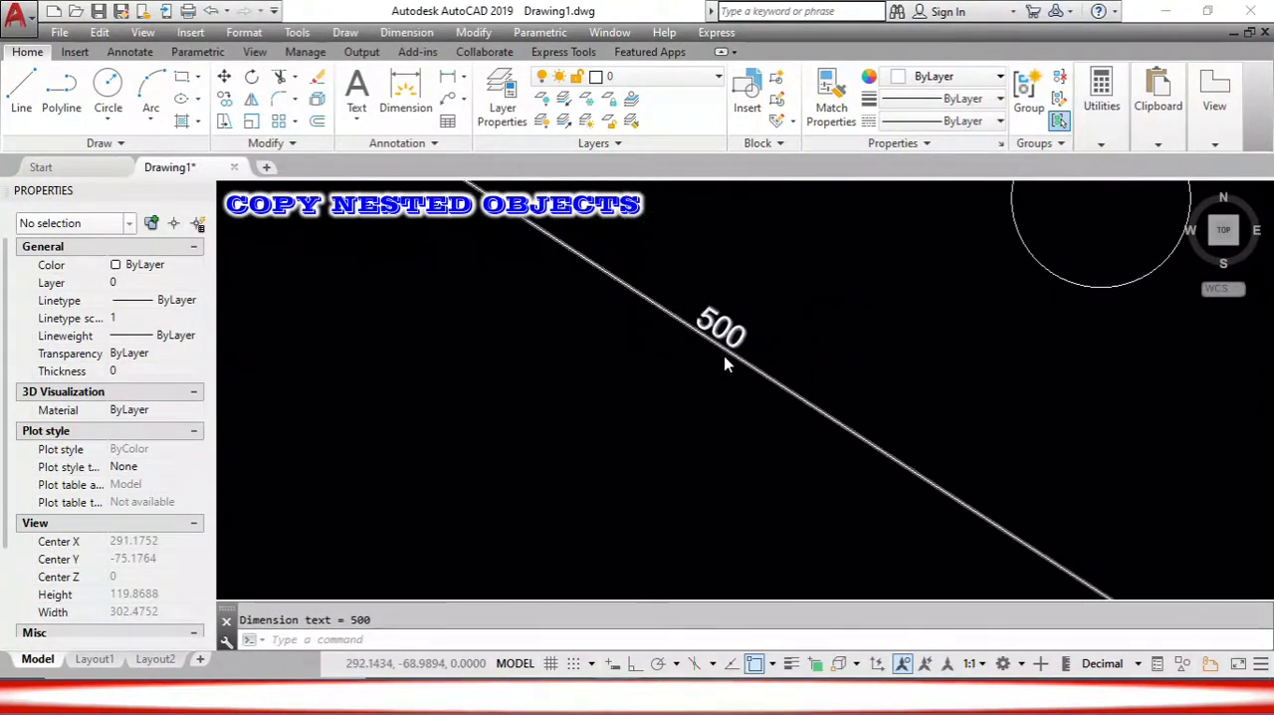
{"action": "scroll", "coordinate": [726, 364], "scroll_direction": "down", "scroll_amount": 4}
{"action": "scroll", "coordinate": [726, 365], "scroll_direction": "down", "scroll_amount": 10}
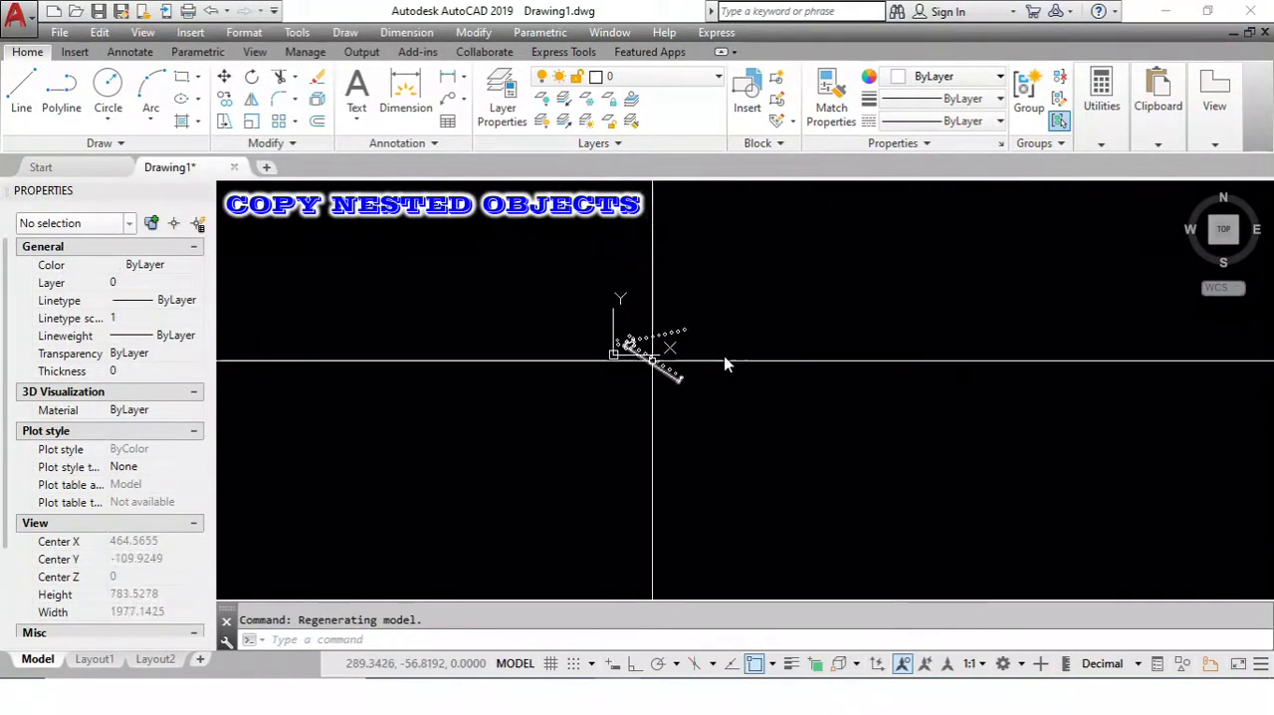
- Copy the original circle using the Displacement option with a displacement of 300,300
{"action": "scroll", "coordinate": [726, 364], "scroll_direction": "up", "scroll_amount": 3}
{"action": "type", "text": "co"}
{"action": "key", "text": "Return"}
{"action": "scroll", "coordinate": [726, 364], "scroll_direction": "up", "scroll_amount": 4}
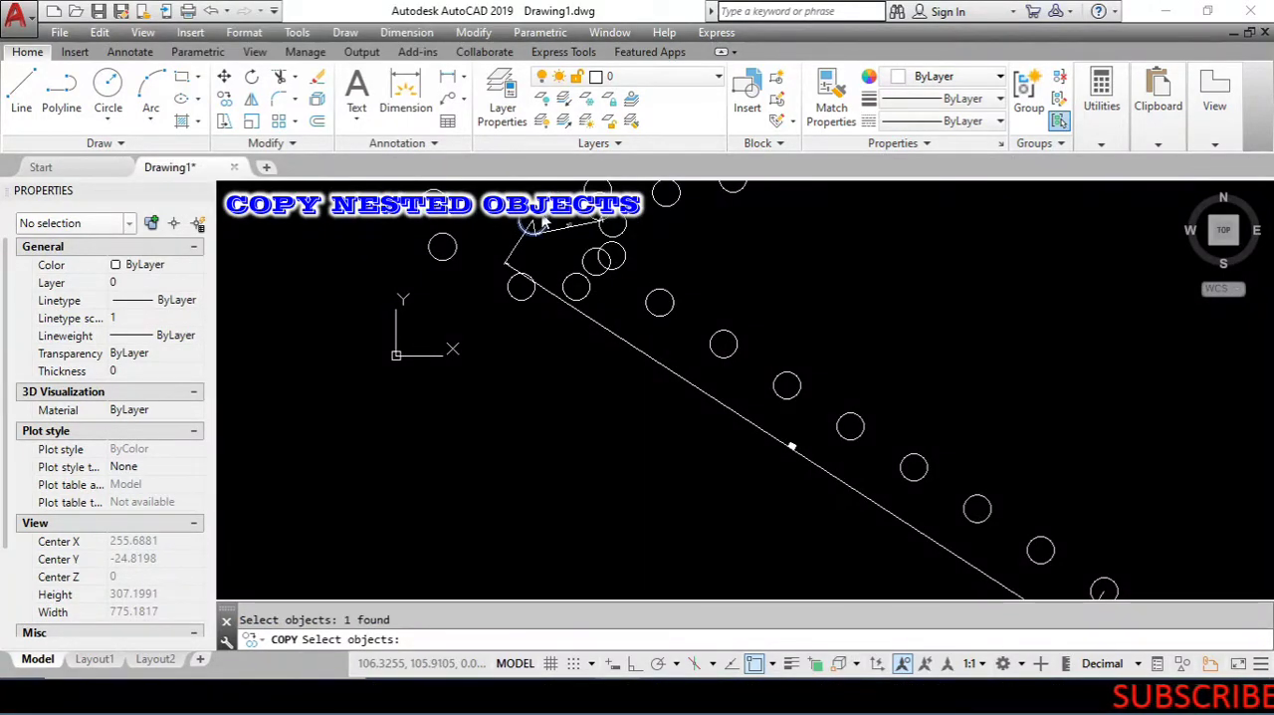
{"action": "key", "text": "Return"}
{"action": "scroll", "coordinate": [604, 323], "scroll_direction": "down", "scroll_amount": 2}
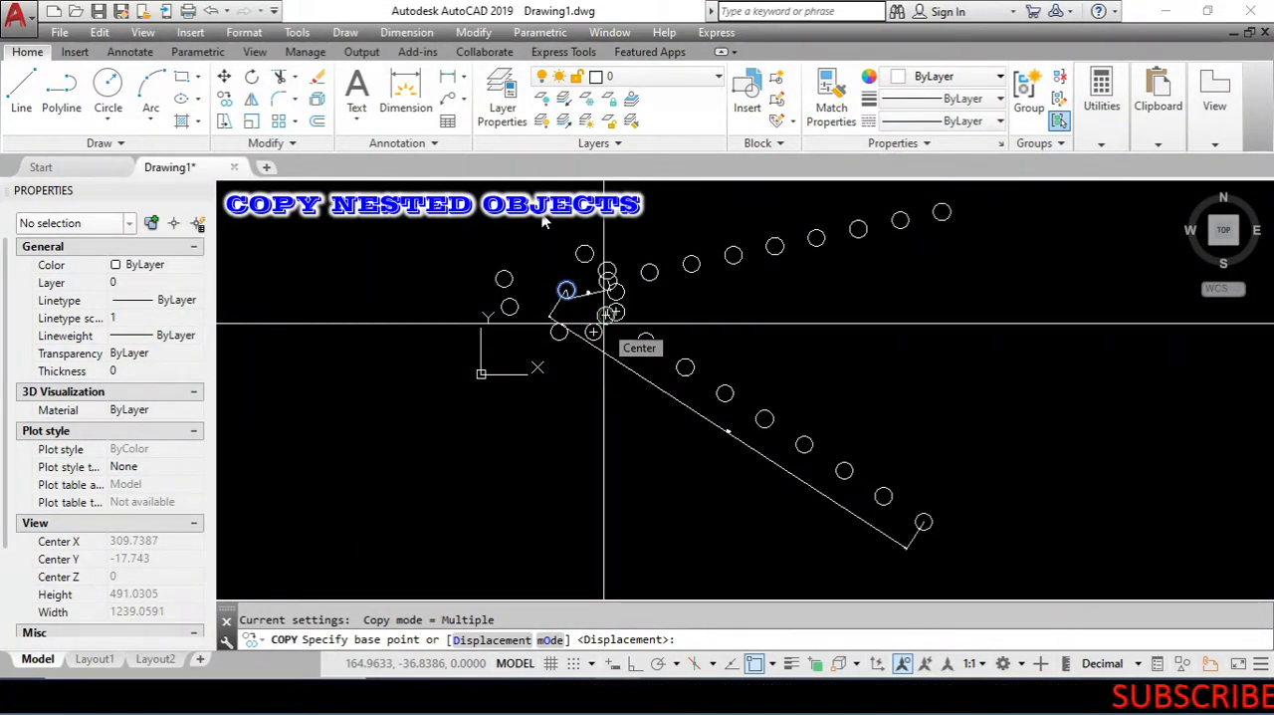
{"action": "type", "text": "d"}
{"action": "key", "text": "Return"}
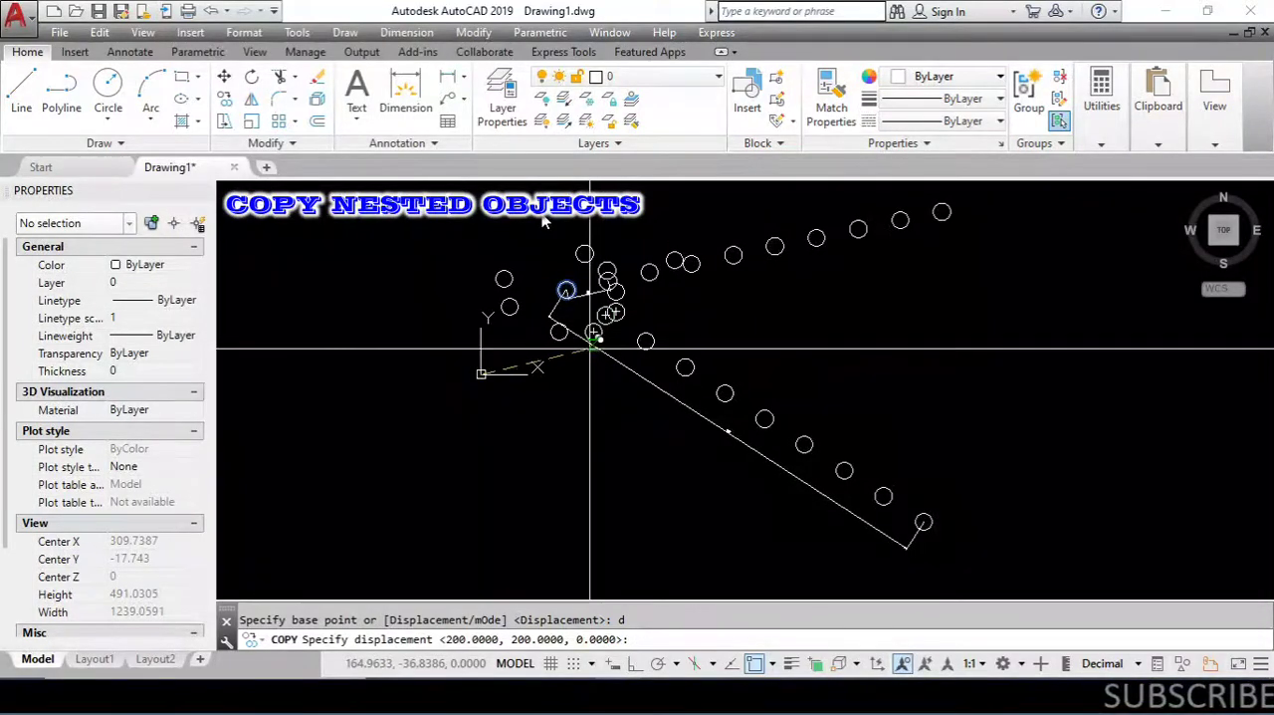
{"action": "scroll", "coordinate": [594, 400], "scroll_direction": "down", "scroll_amount": 2}
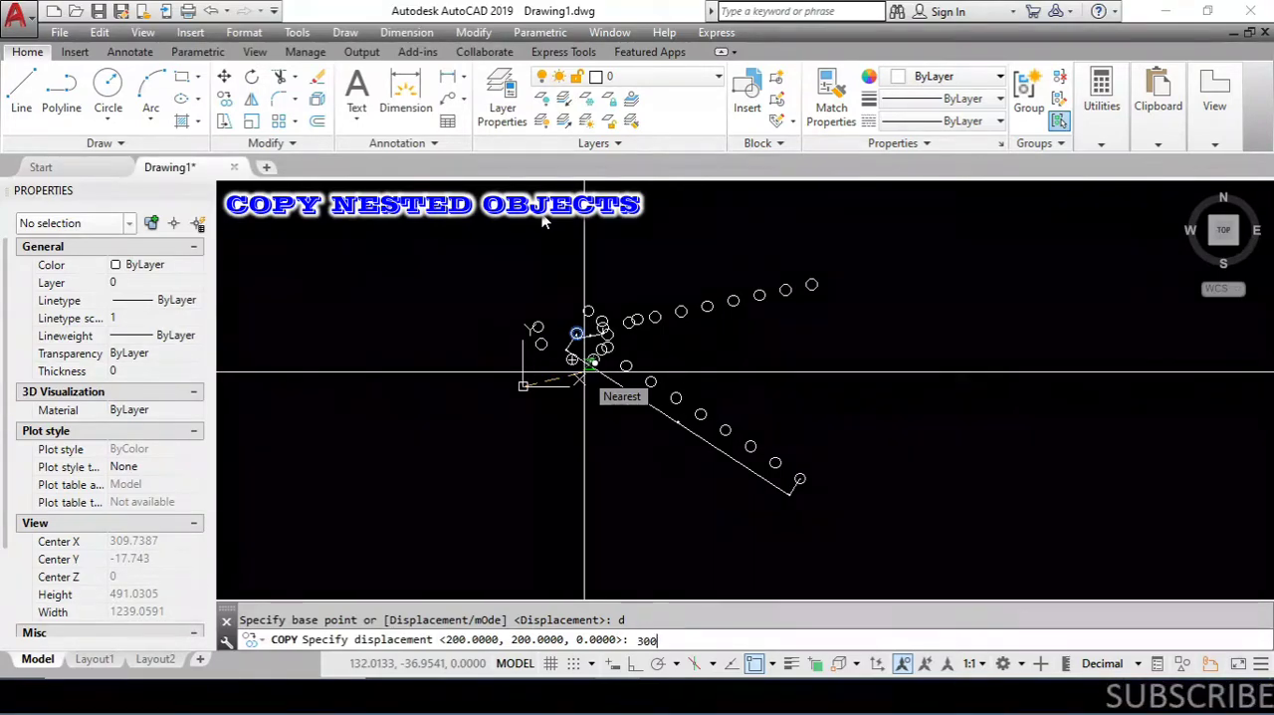
{"action": "type", "text": "00"}
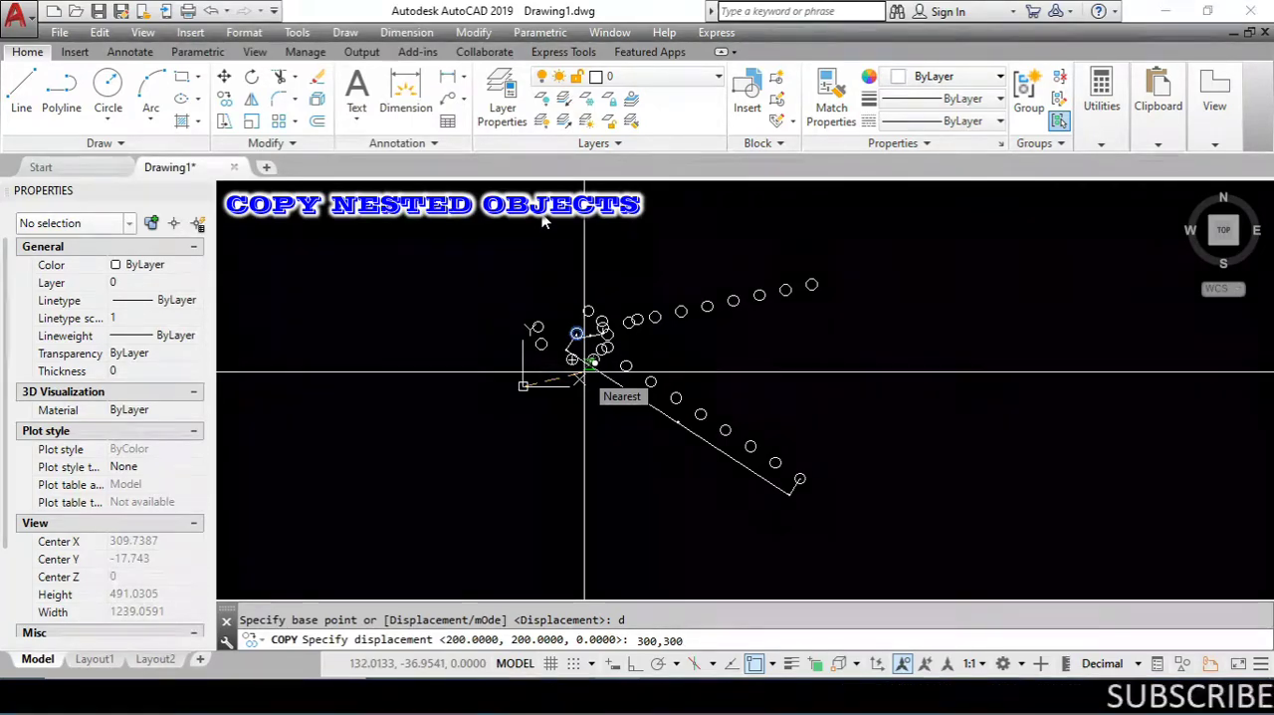
{"action": "key", "text": "Return"}
- Locate the displaced copy of the circle up and to the right of the original and select it
{"action": "scroll", "coordinate": [550, 426], "scroll_direction": "down", "scroll_amount": 4}
{"action": "scroll", "coordinate": [596, 363], "scroll_direction": "up", "scroll_amount": 8}
{"action": "left_click", "coordinate": [663, 461]}
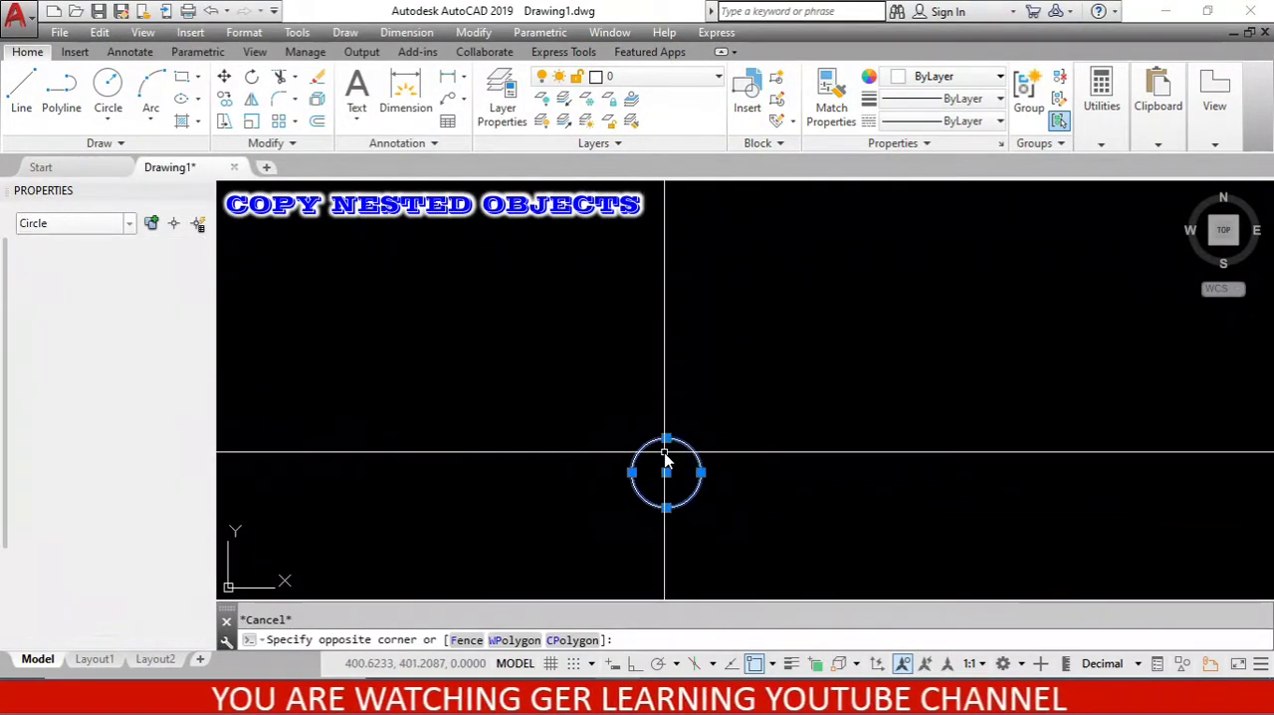